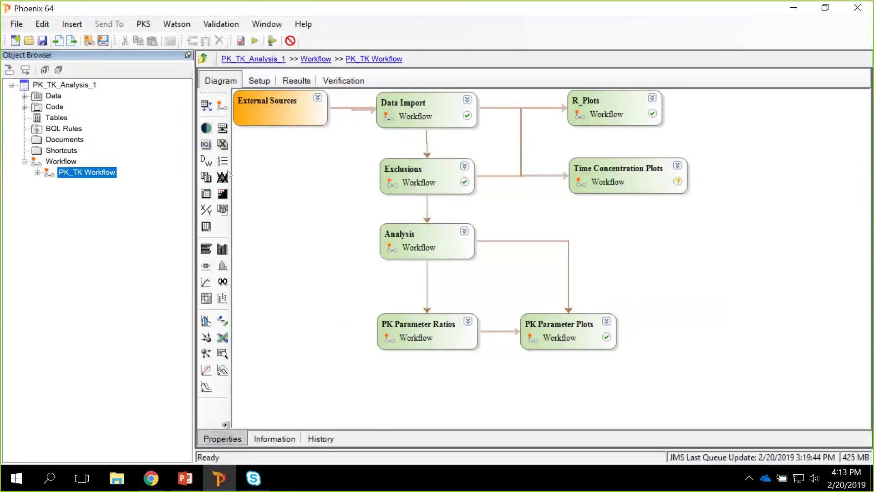
Step: Review the Dosing and Samples worksheets in the project's Data folder, and collapse the folder
left_click(24, 95)
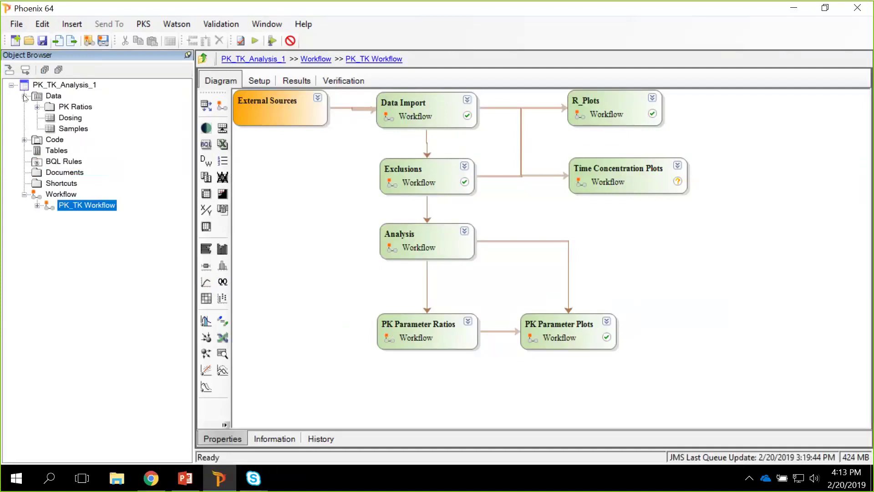
left_click(69, 119)
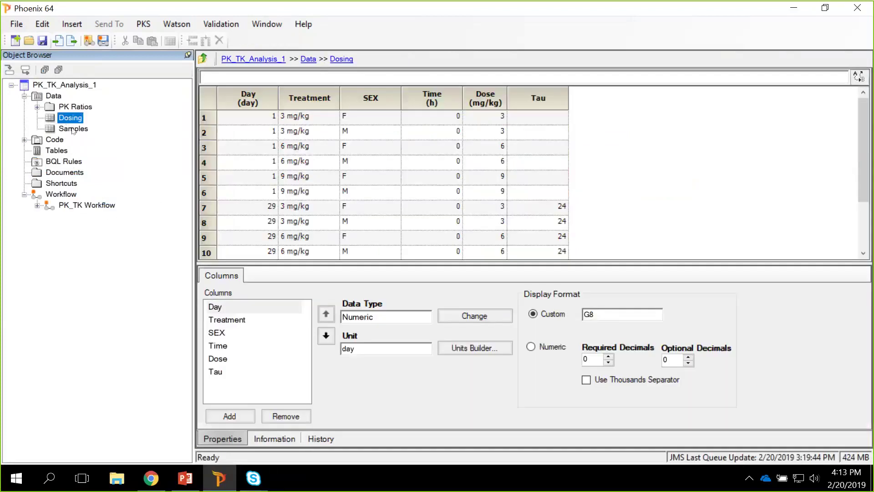
left_click(73, 130)
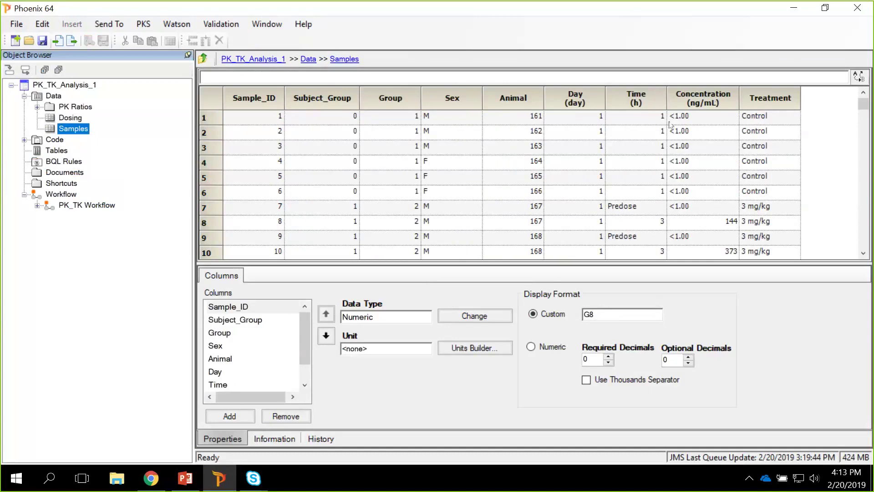
left_click(74, 120)
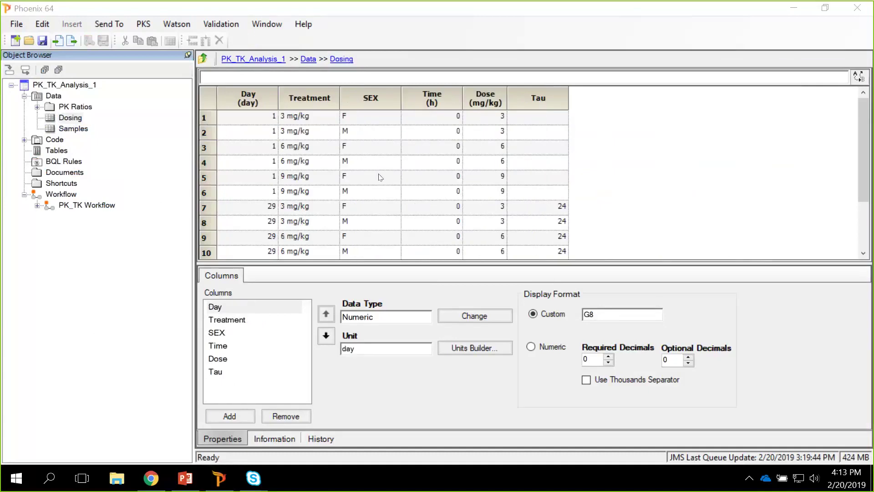
left_click(440, 300)
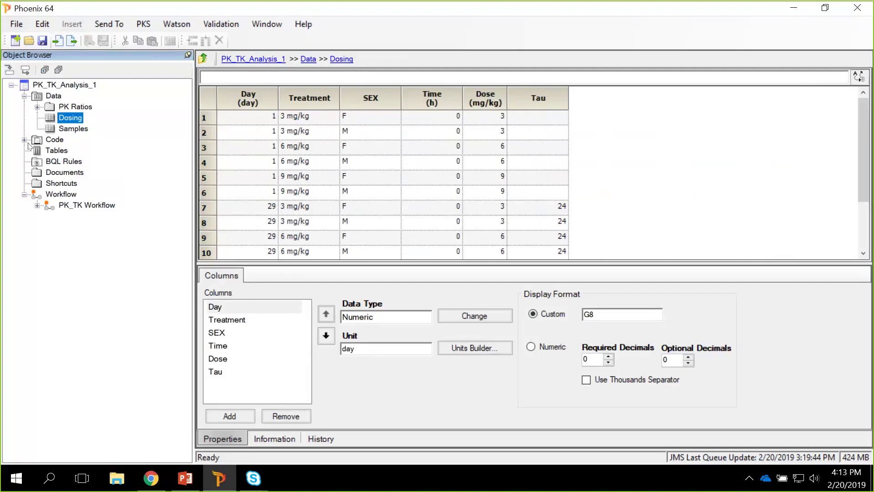
left_click(25, 96)
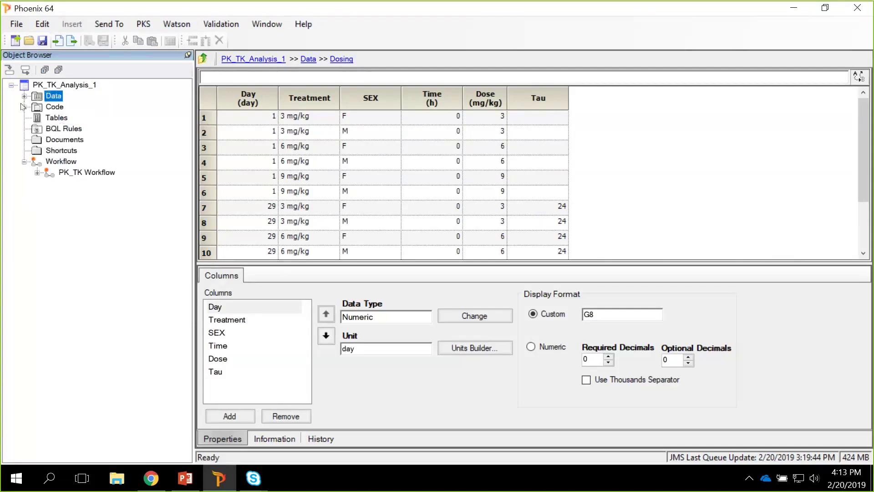
Step: Look through the boxplot, plot_in_plot, samples_smooth and split_axis scripts in the Code folder, and collapse the folder
left_click(22, 107)
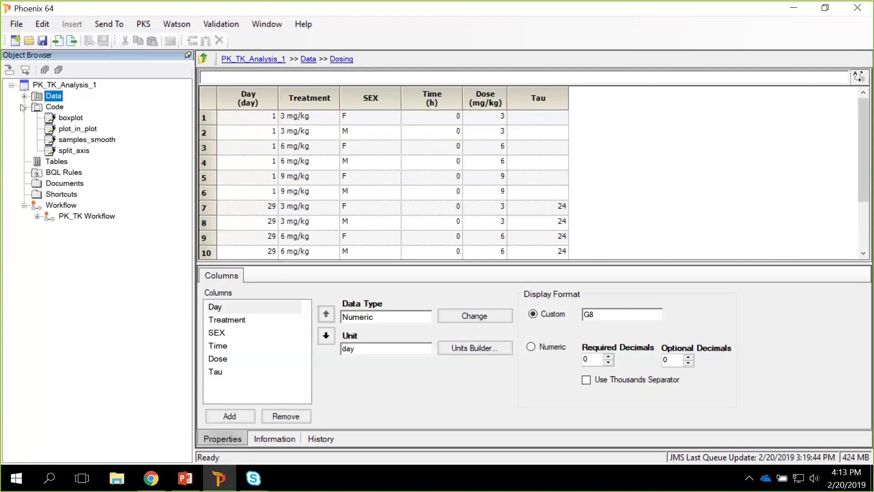
left_click(69, 117)
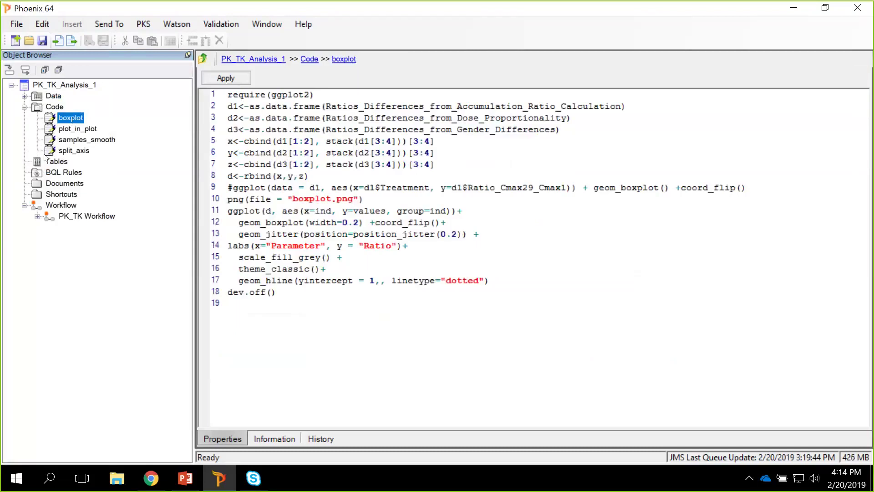
left_click(73, 130)
left_click(75, 139)
left_click(73, 150)
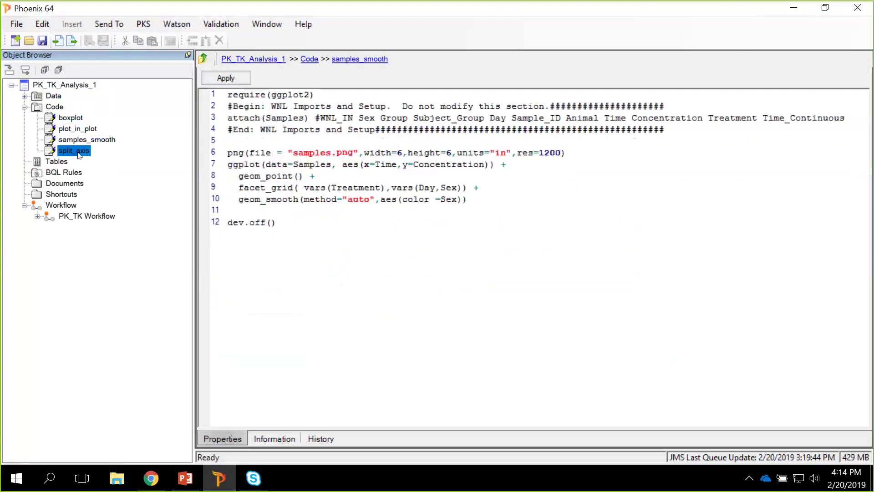
left_click(25, 106)
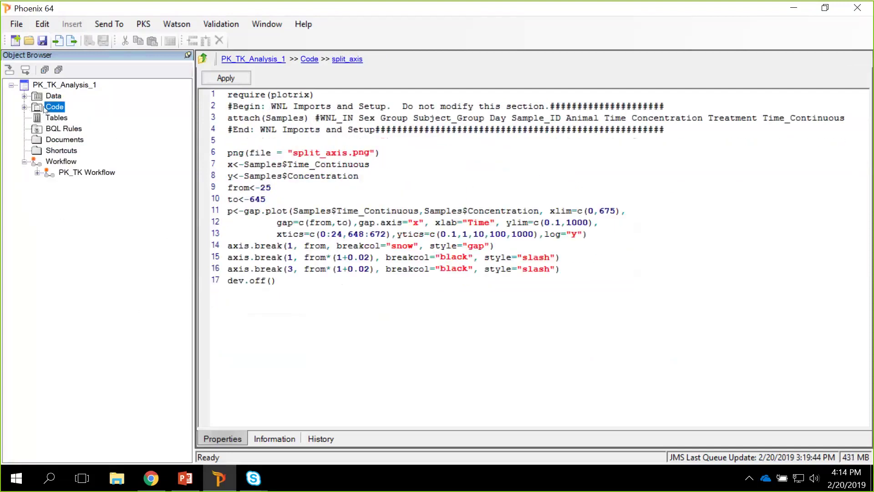
Step: Examine the Data Import workflow in PK_TK Workflow, including the results and column mappings of its Samples data link
left_click(38, 173)
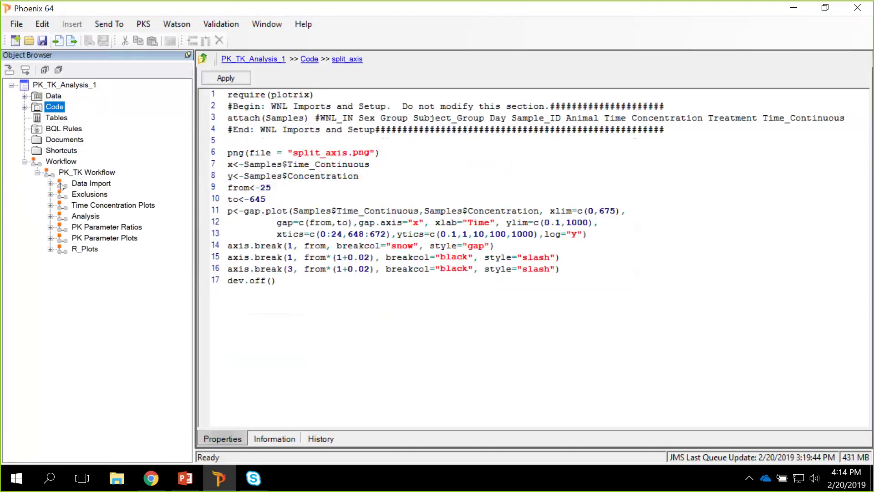
left_click(50, 184)
left_click(90, 183)
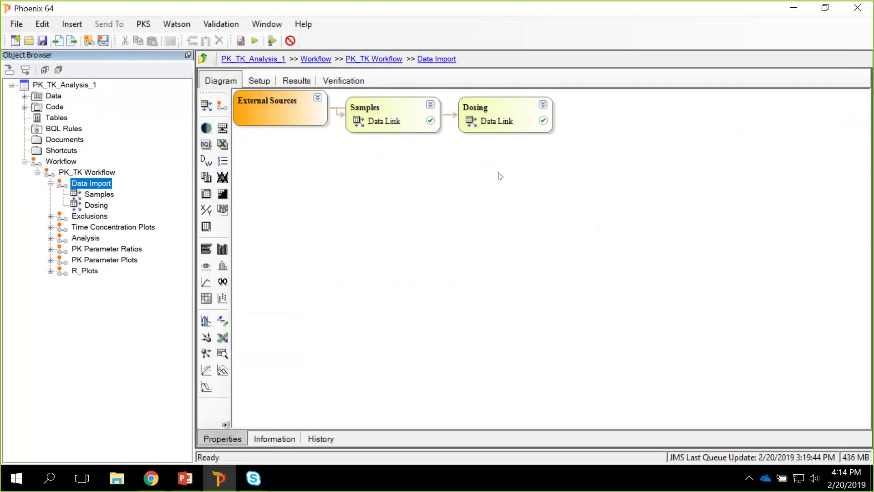
left_click(96, 195)
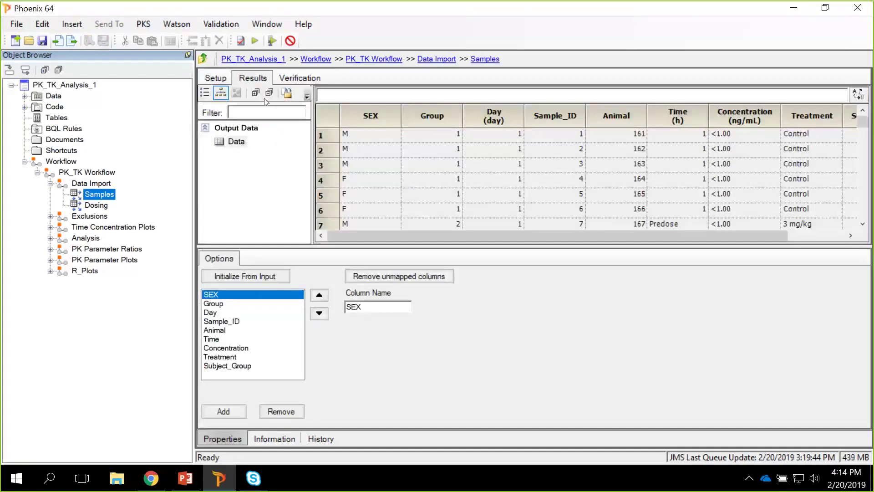
left_click(211, 78)
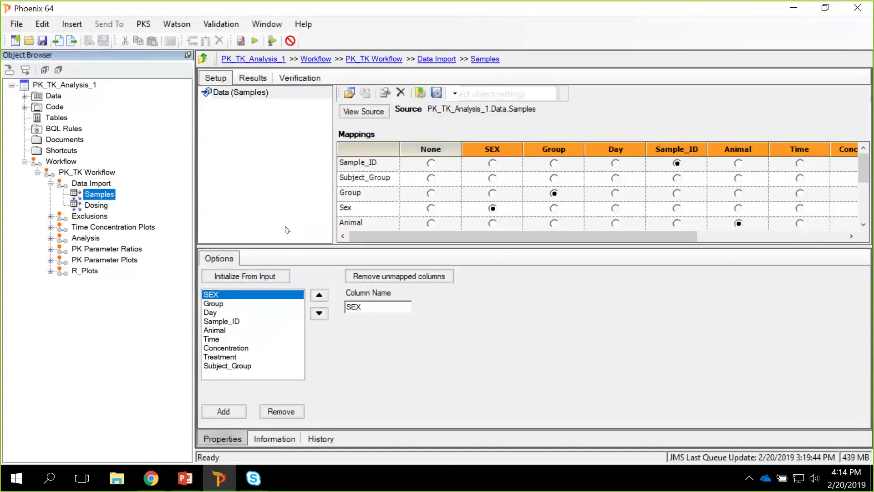
left_click(50, 183)
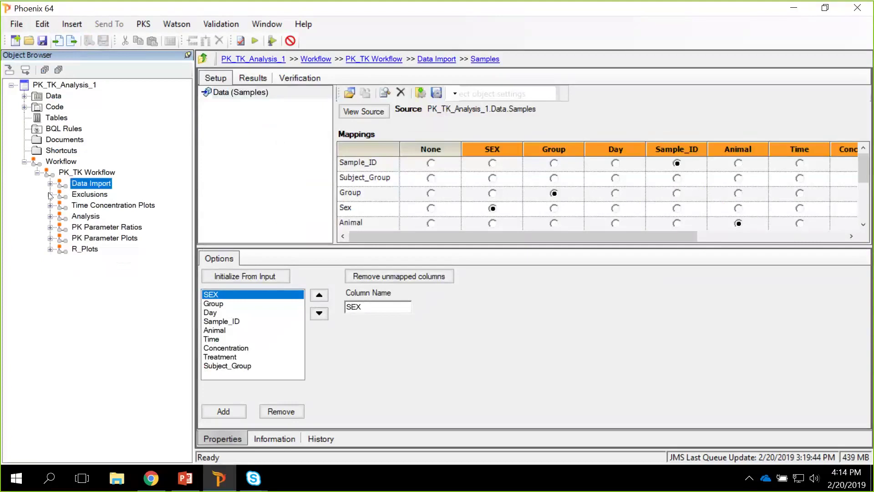
Step: Check which filters the Exclusions workflow contains, and view the Descriptive Stats results under Time Concentration Plots' Preparation
left_click(49, 195)
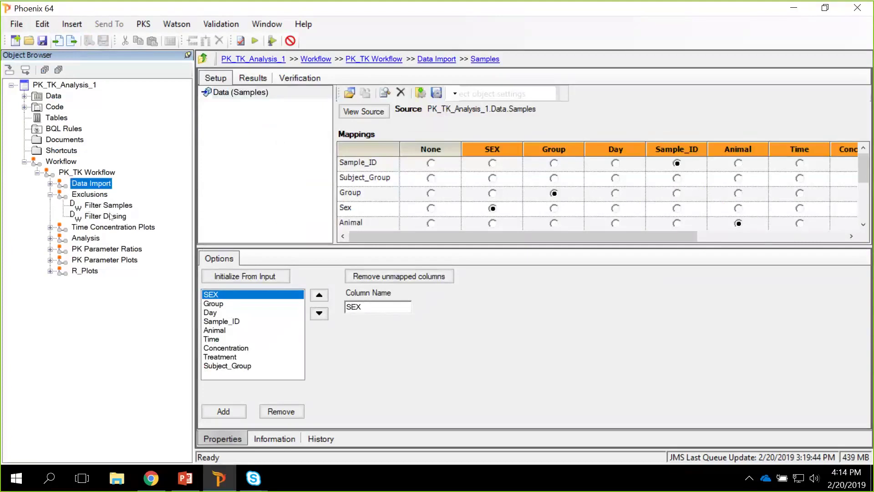
left_click(50, 195)
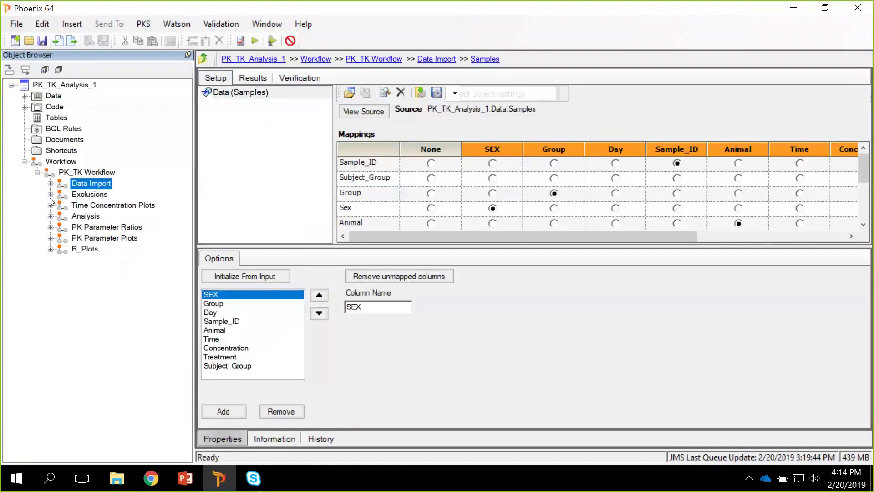
left_click(50, 205)
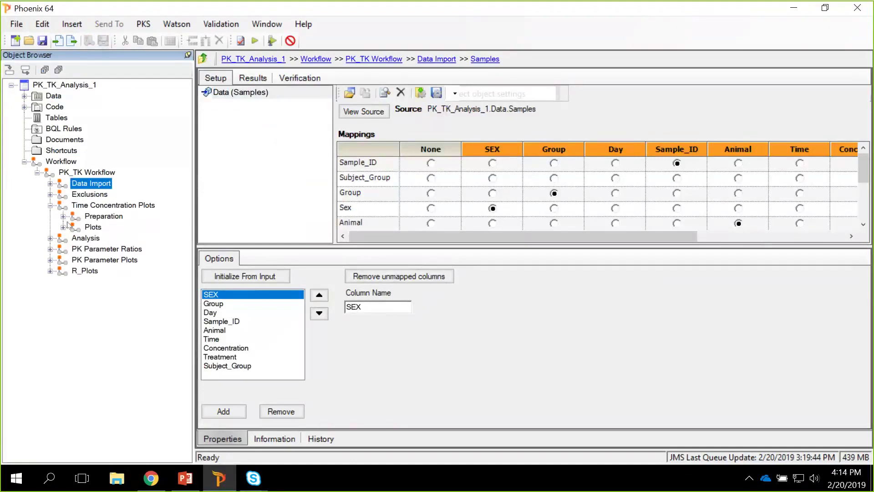
left_click(64, 217)
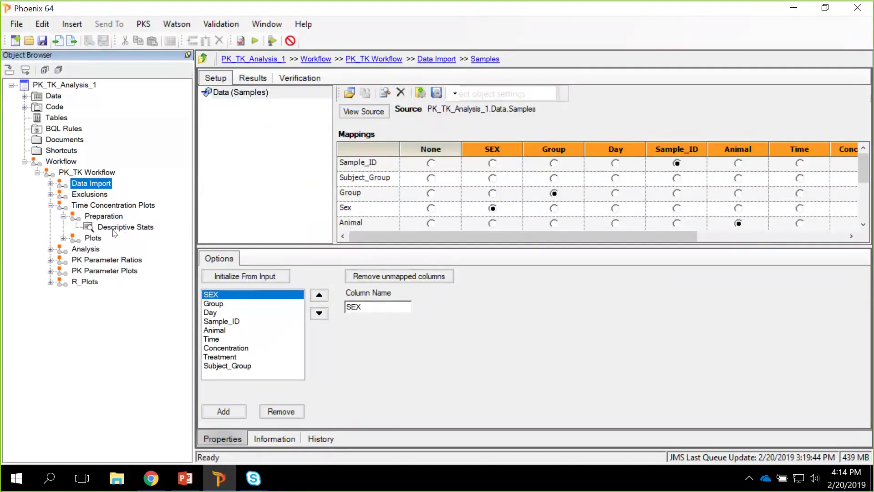
left_click(123, 228)
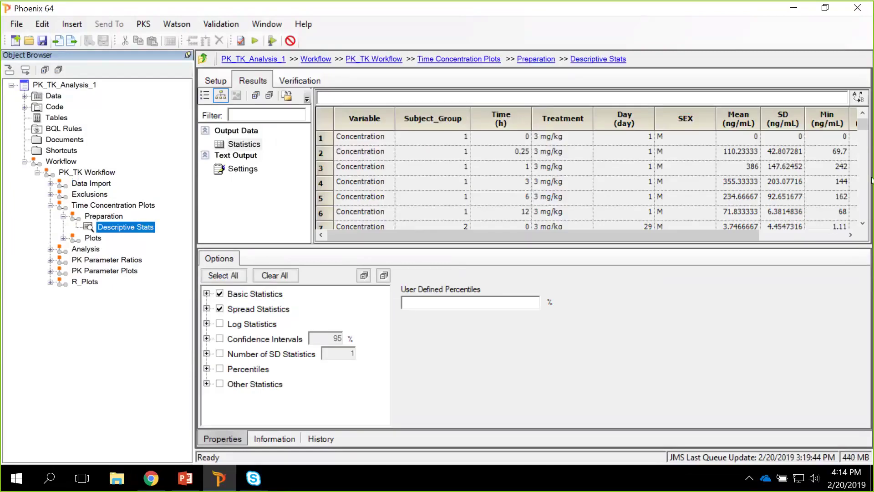
Step: View the Individual Plots_semilog and Individual Plots outputs, enlarging the plot area of Individual Plots
left_click(64, 238)
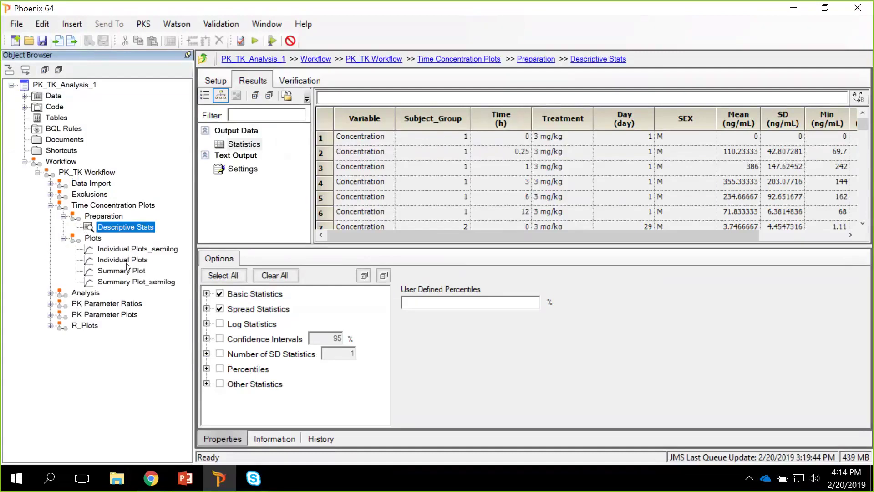
left_click(127, 251)
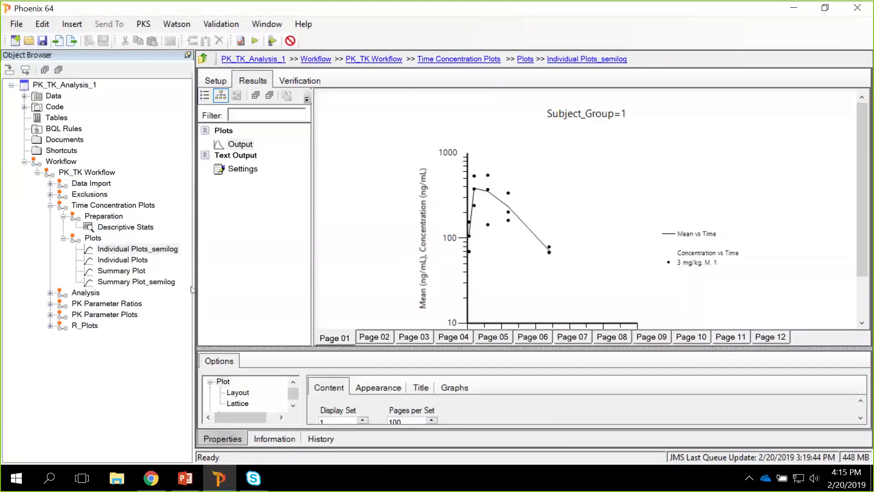
left_click(124, 260)
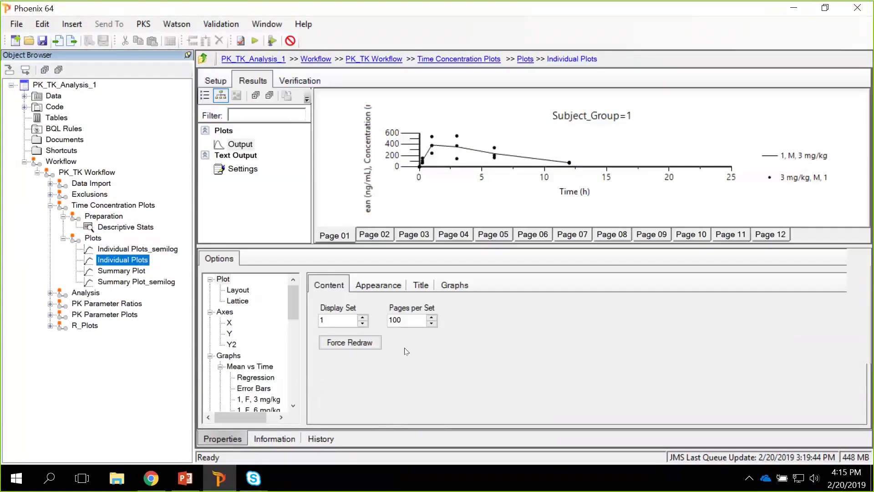
left_click_drag(398, 246, 424, 364)
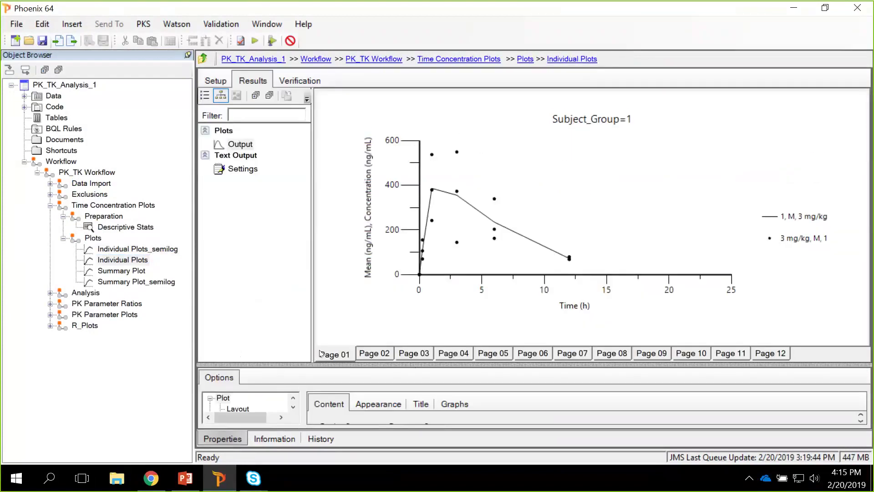
Step: View pages 03 and 04 of the Summary Plot output in an enlarged plot area, and collapse Time Concentration Plots
left_click(115, 274)
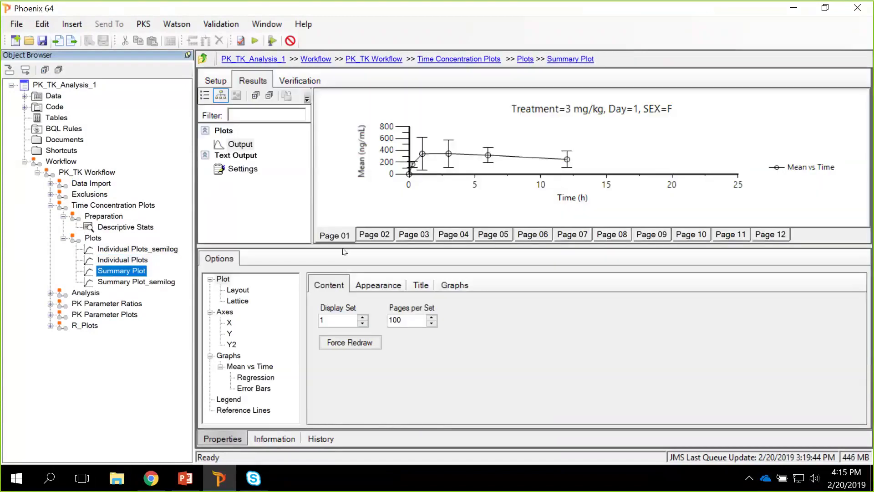
left_click_drag(345, 249, 364, 333)
left_click(428, 345)
left_click(469, 345)
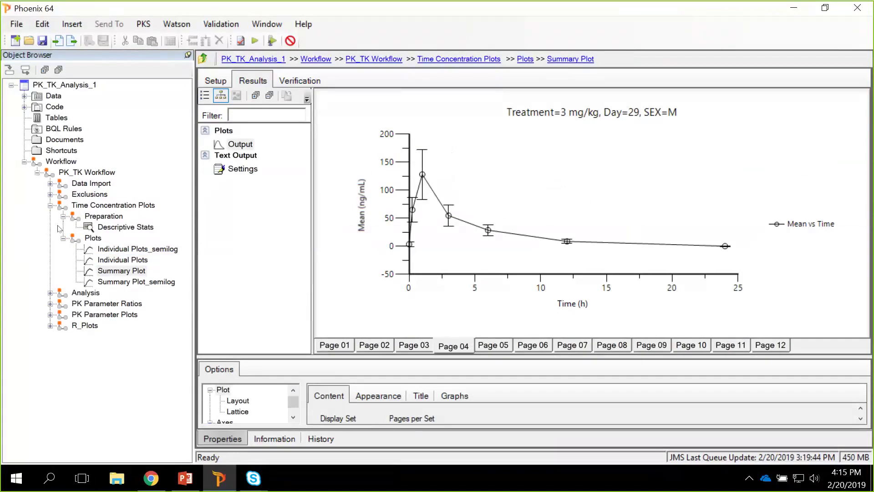
left_click(51, 205)
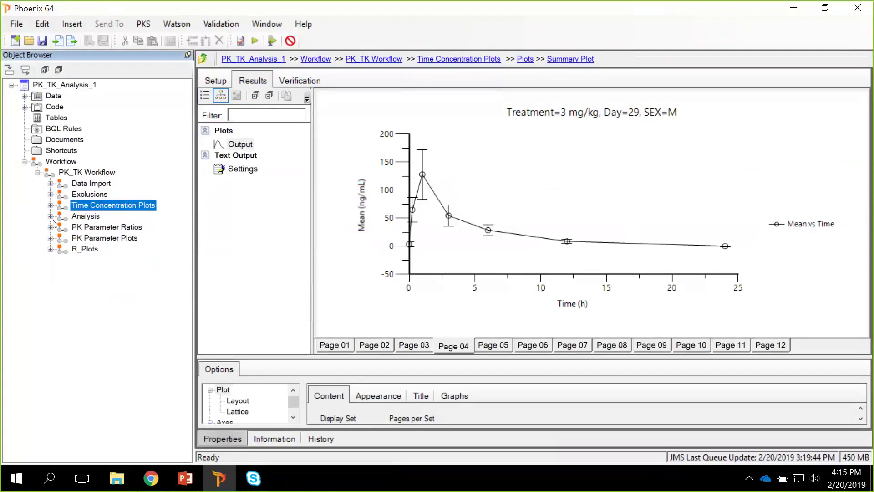
Step: Check the contents of the Analysis workflow, and inspect the Cmax comparison's columns and filter values in Accumulation Ratio Calculation
left_click(51, 216)
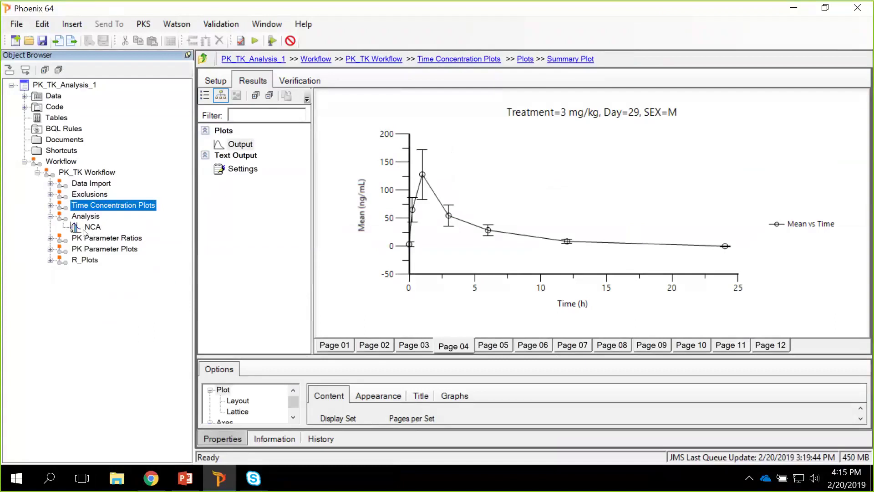
left_click(51, 216)
left_click(50, 227)
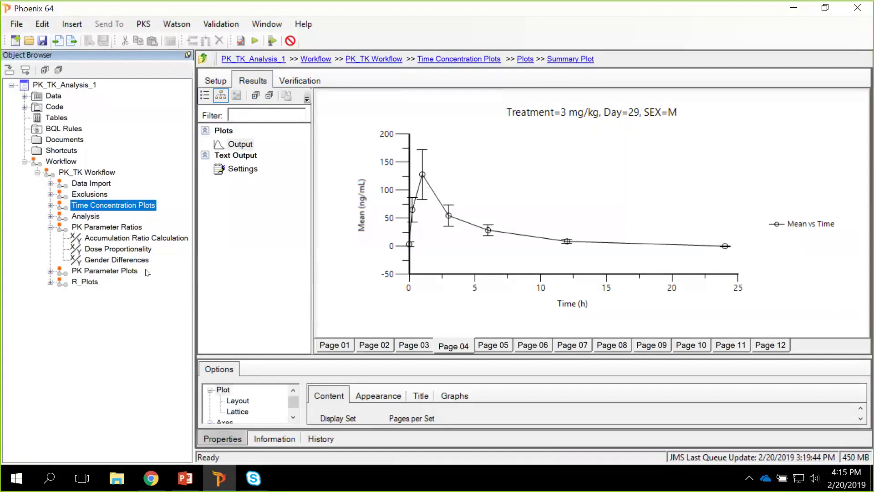
left_click(145, 239)
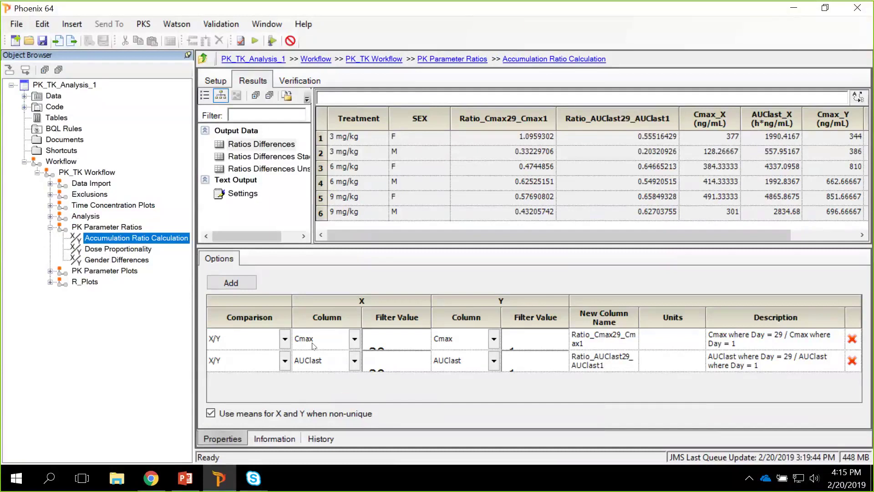
left_click(378, 339)
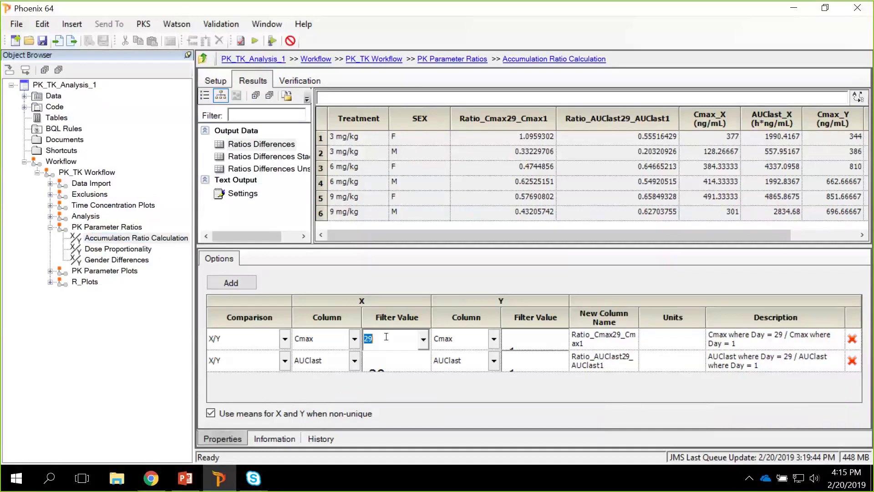
left_click(447, 339)
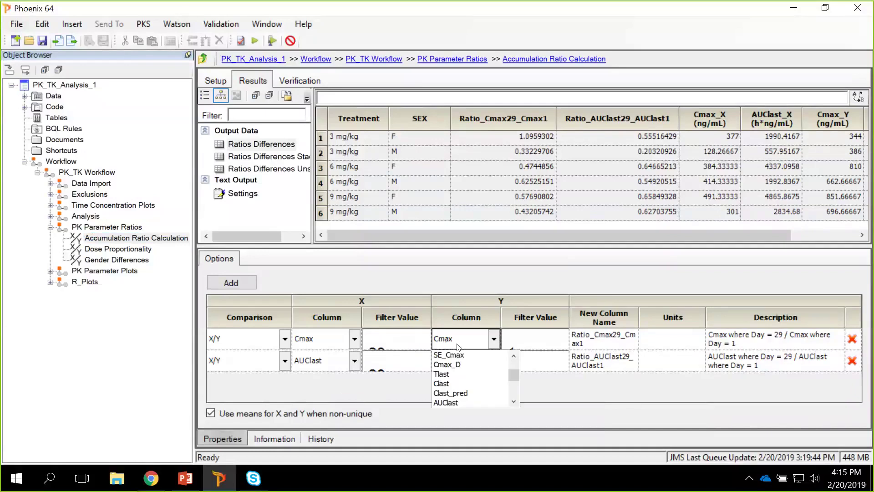
left_click(531, 338)
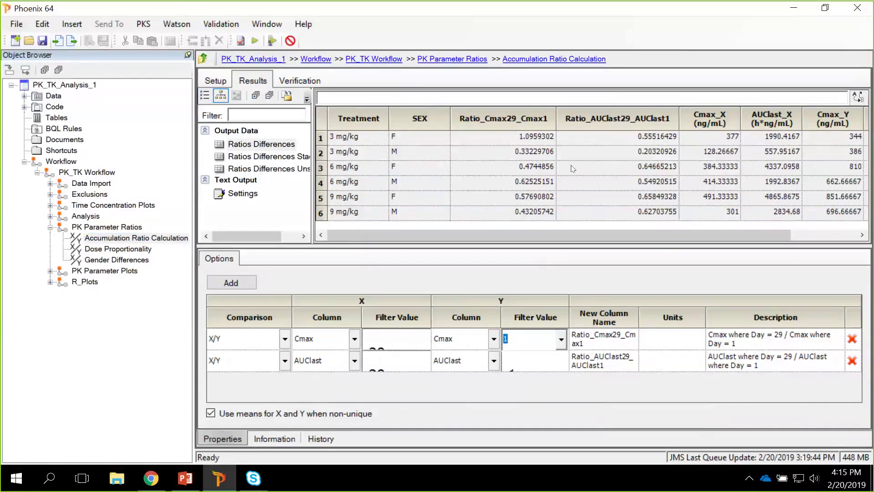
Step: Examine the Ratios Differences results of the Dose Proportionality object under PK Parameter Ratios
left_click(127, 249)
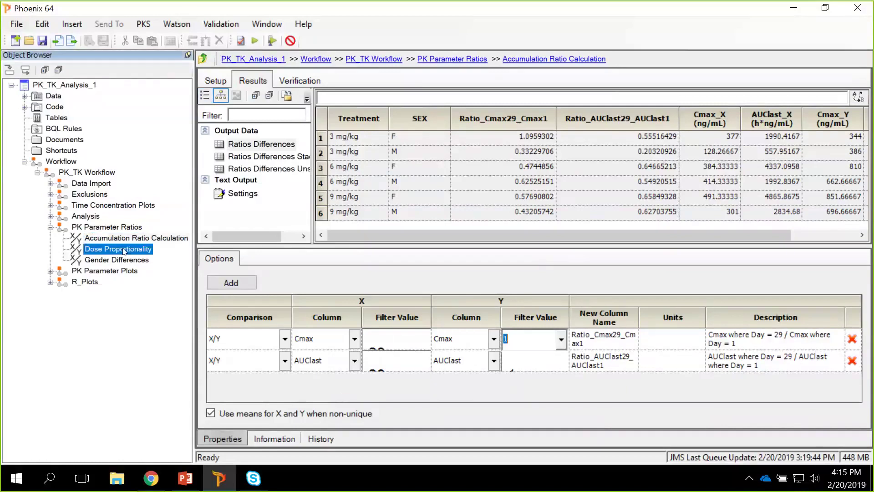
left_click(292, 144)
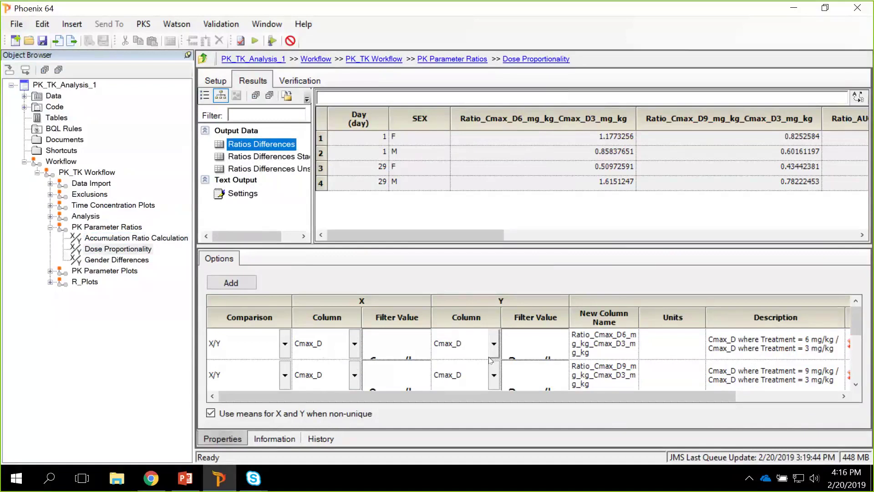
Step: Inspect the Cmax comparison's filter values in Dose Proportionality and Gender Differences, and collapse PK Parameter Ratios
left_click(409, 355)
left_click(521, 354)
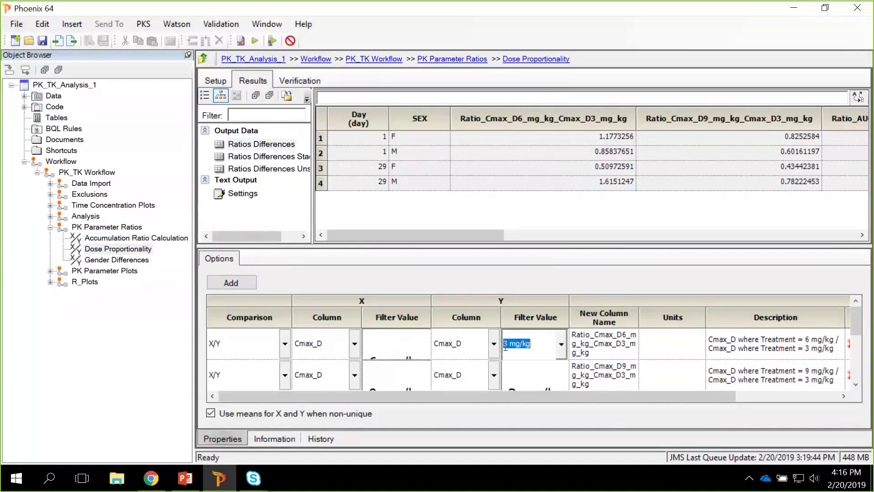
left_click(136, 261)
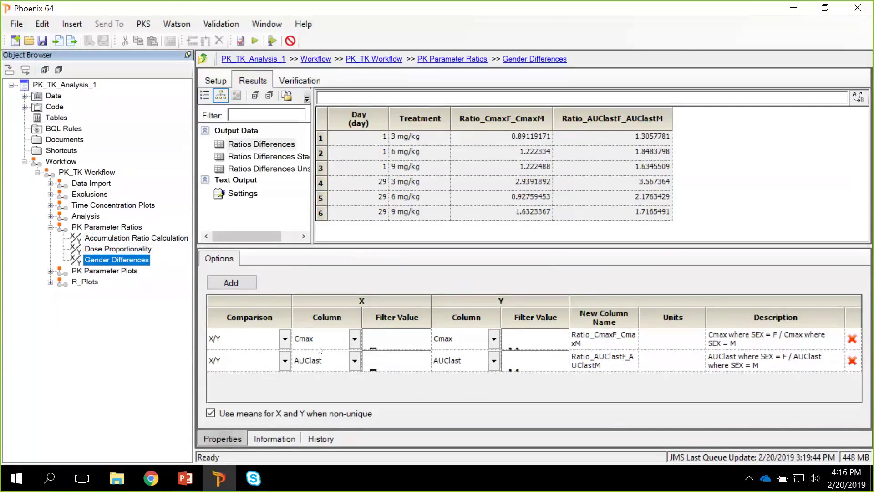
left_click(415, 337)
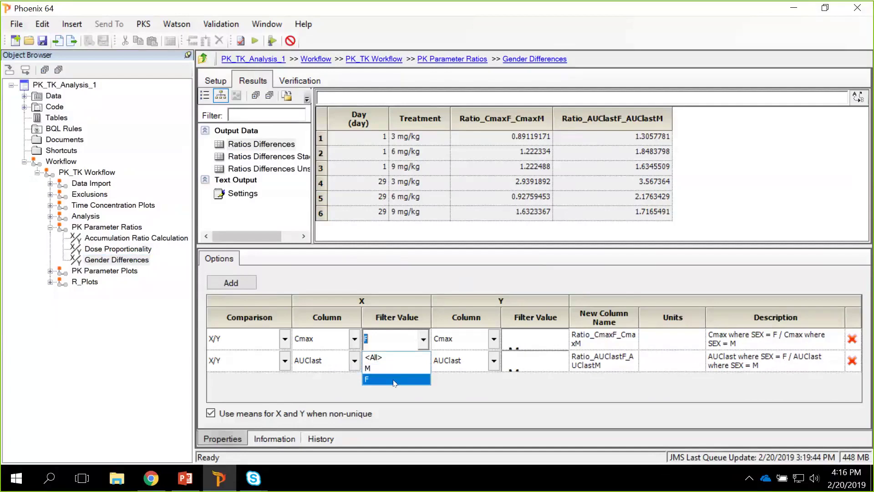
left_click(530, 340)
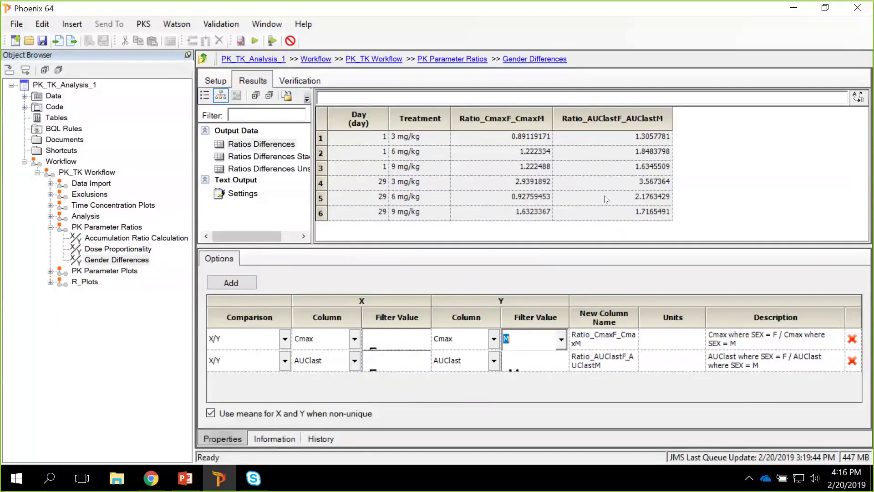
left_click(50, 227)
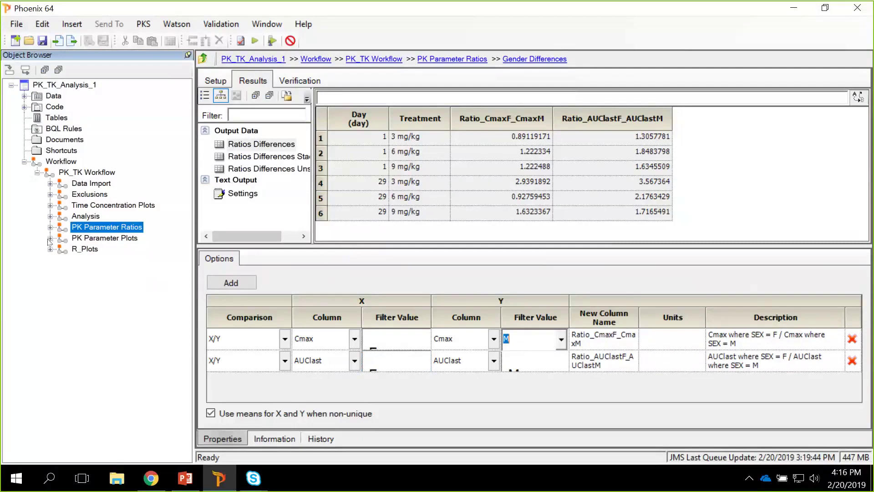
Step: View the Individual Cmax vs Dose and Individual Cmax vs Day outputs under PK Parameter Plots in an enlarged plot area
left_click(50, 239)
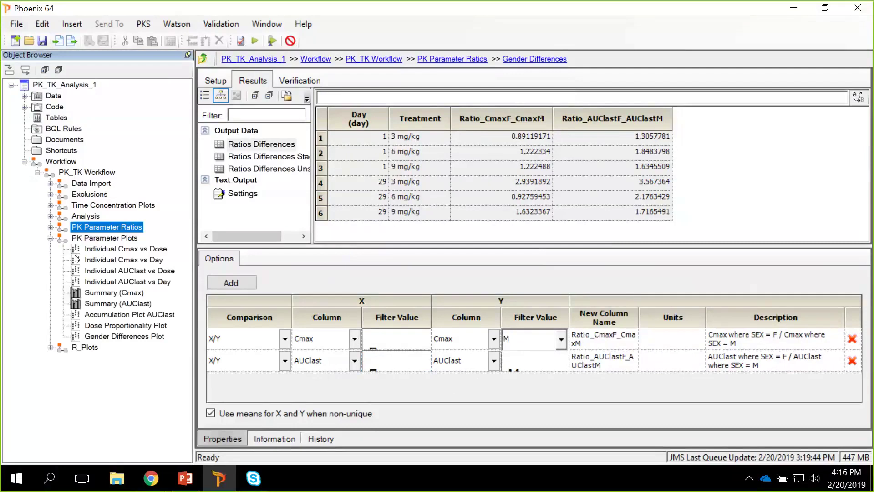
left_click(91, 250)
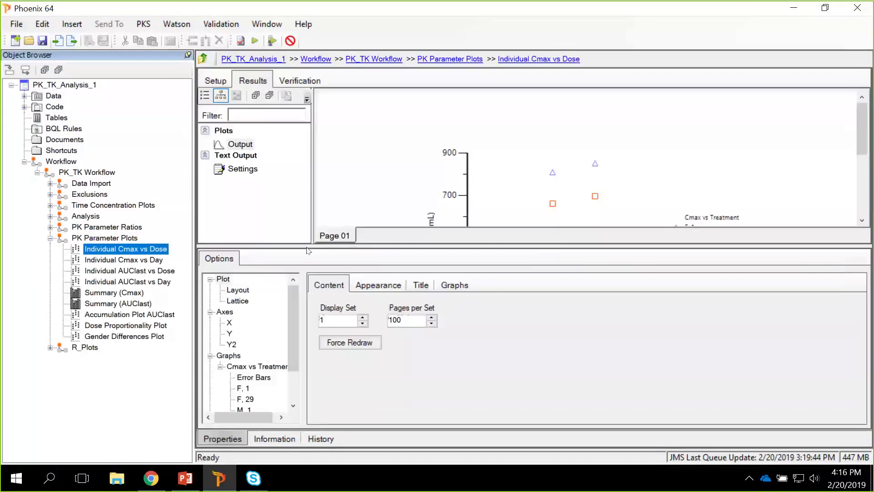
left_click_drag(309, 251, 317, 362)
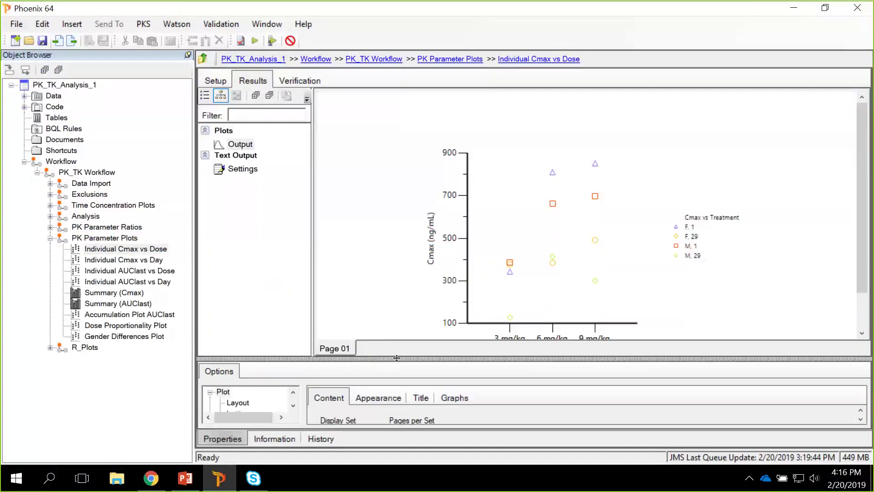
left_click_drag(422, 420, 422, 421)
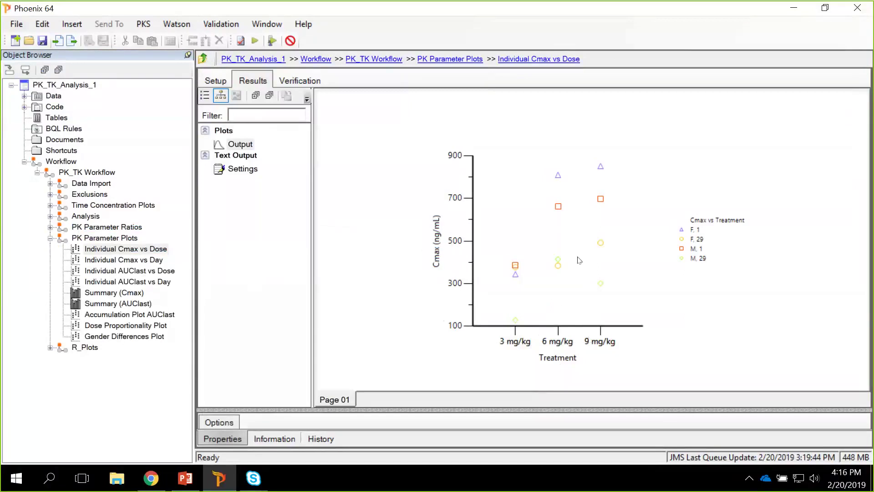
left_click(130, 260)
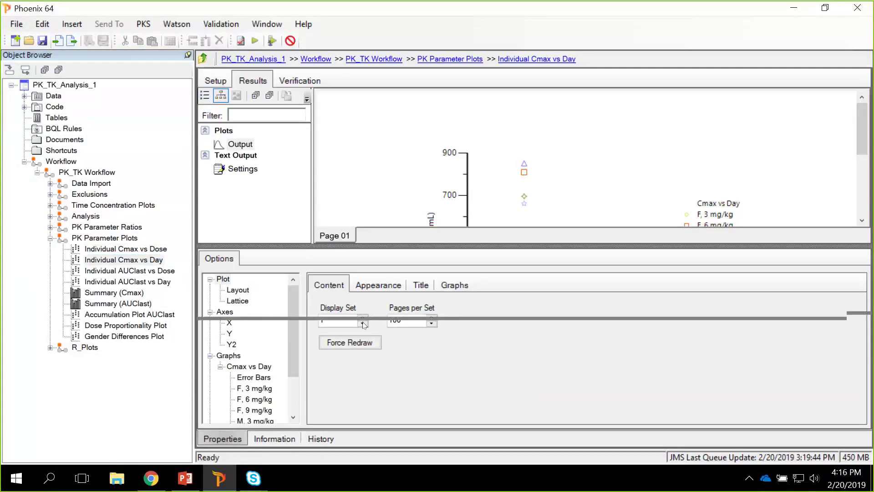
left_click_drag(364, 324, 364, 326)
left_click_drag(455, 329, 538, 378)
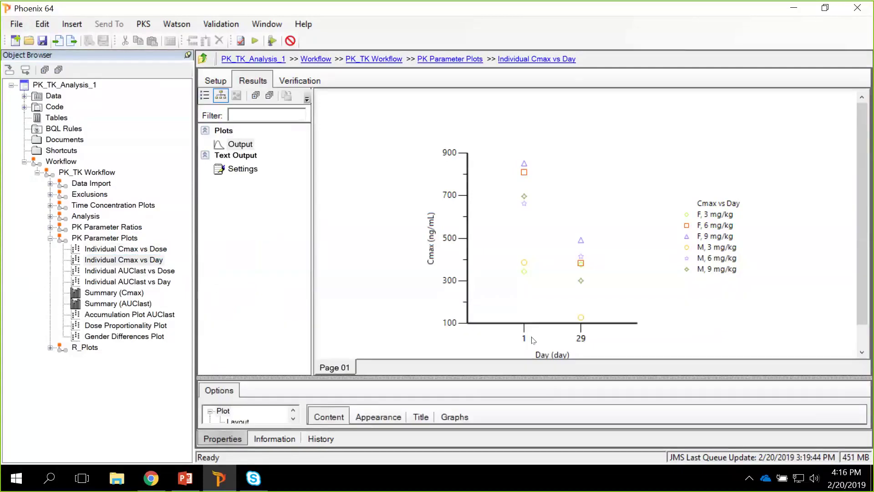
Step: View the Individual AUClast vs Dose output and the full Day=1 chart of Summary (Cmax) in an enlarged plot area
left_click(109, 273)
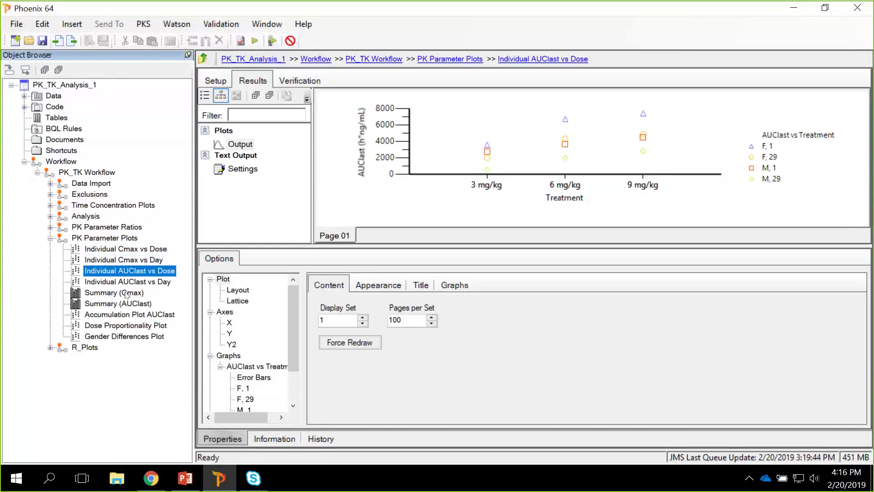
left_click(123, 291)
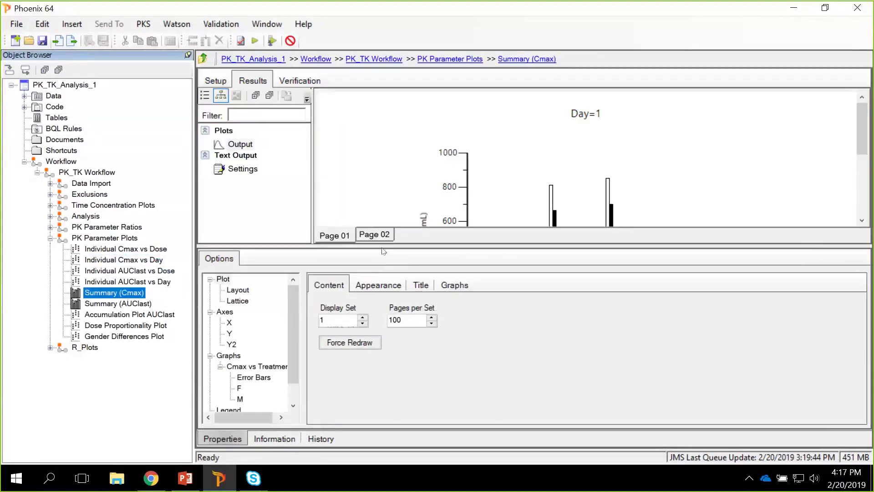
left_click_drag(384, 346, 384, 346)
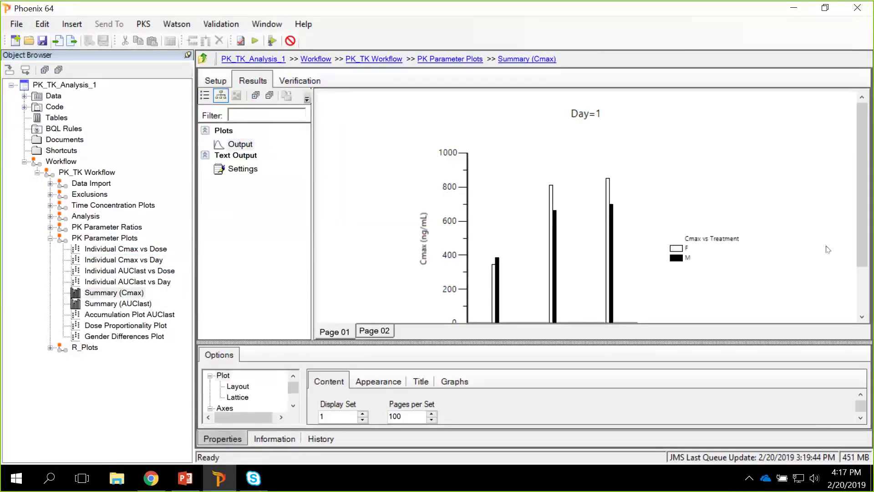
left_click_drag(860, 152, 860, 193)
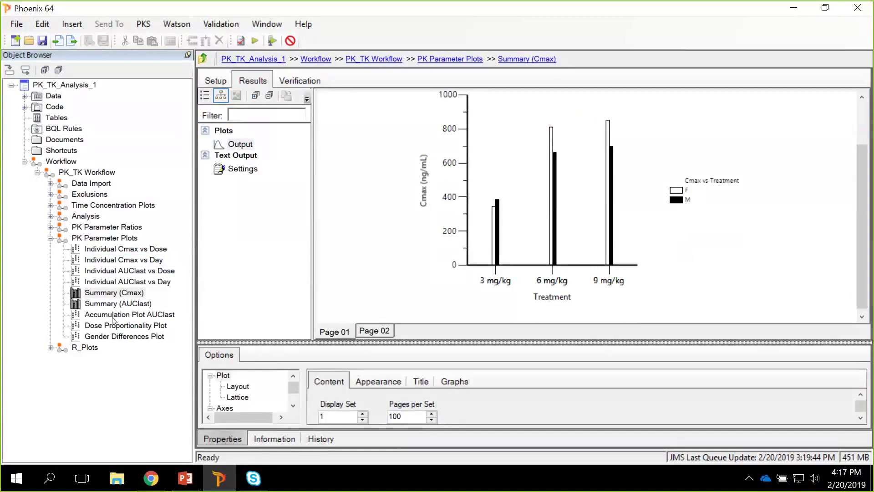
Step: View the Summary (AUClast), Accumulation Plot AUClast and Dose Proportionality Plot outputs, and collapse PK Parameter Plots
left_click(122, 304)
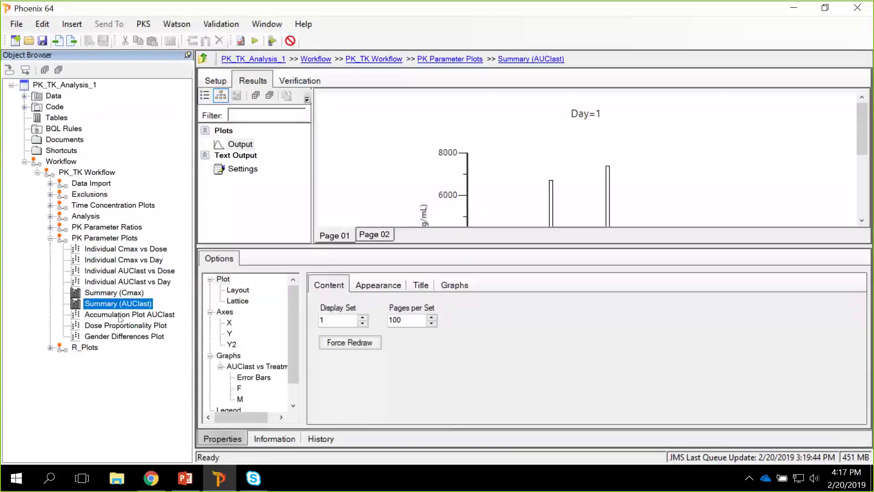
left_click(121, 315)
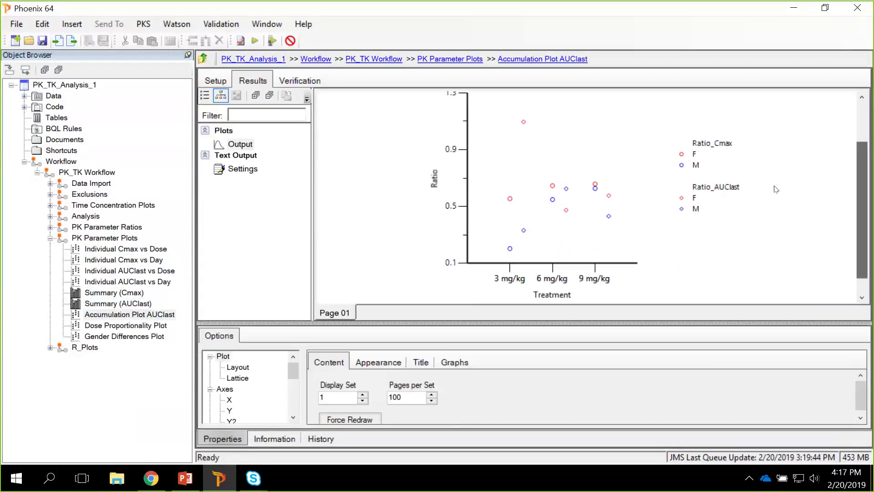
left_click(136, 325)
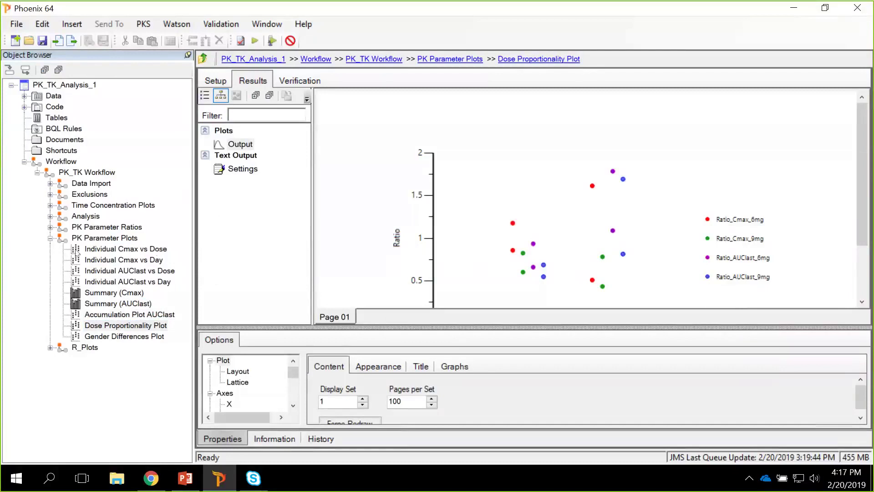
left_click(50, 239)
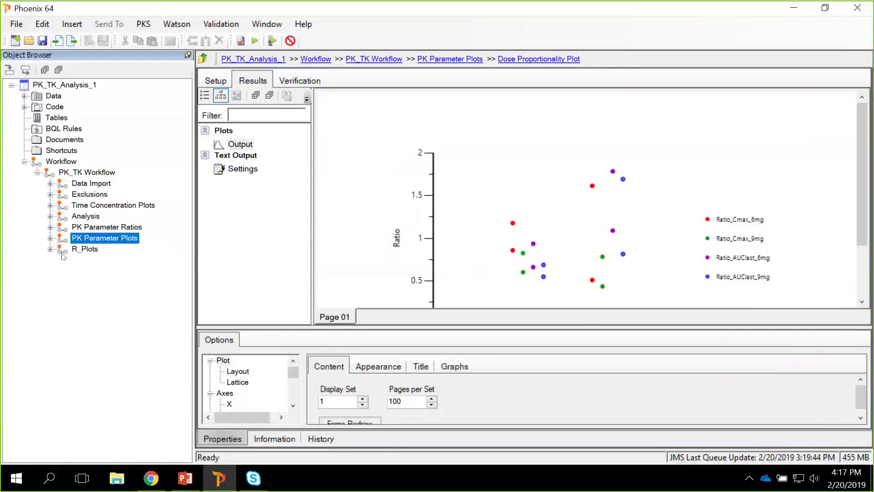
Step: Examine the samples image of Time_Concentration_Smooth under R_Plots in an enlarged area, along with its Samples mappings and R Script
left_click(50, 250)
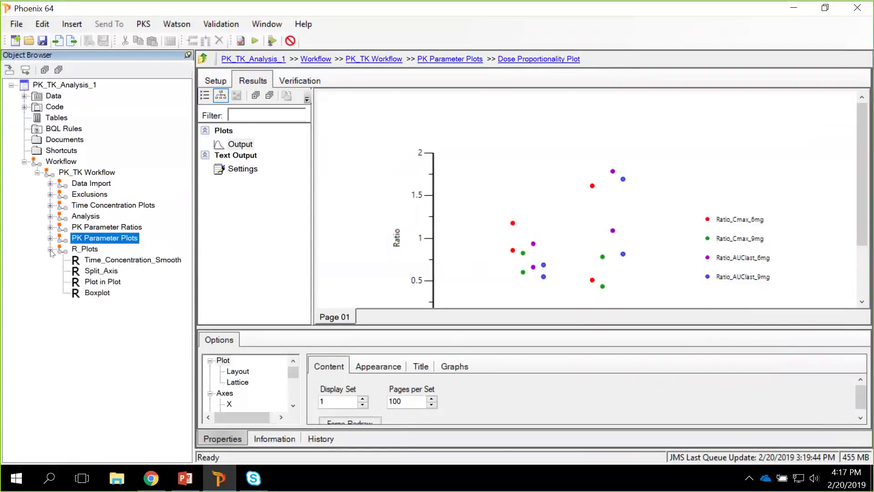
left_click(120, 262)
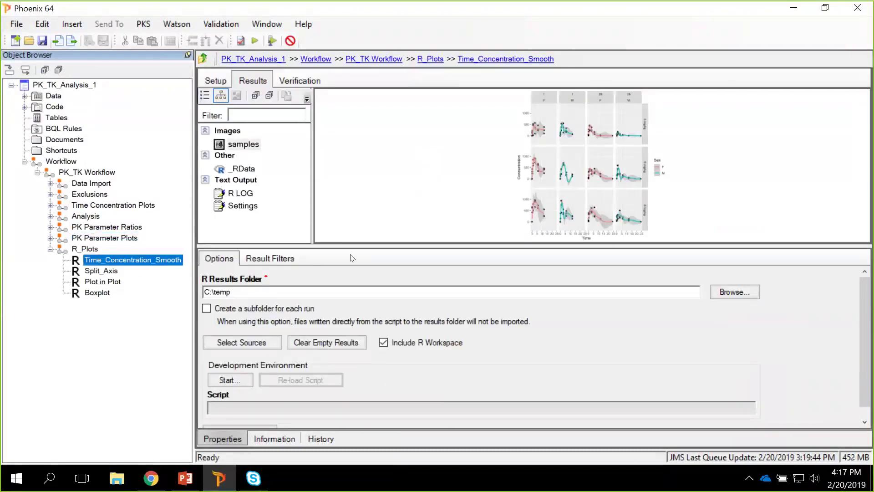
left_click_drag(341, 246, 374, 327)
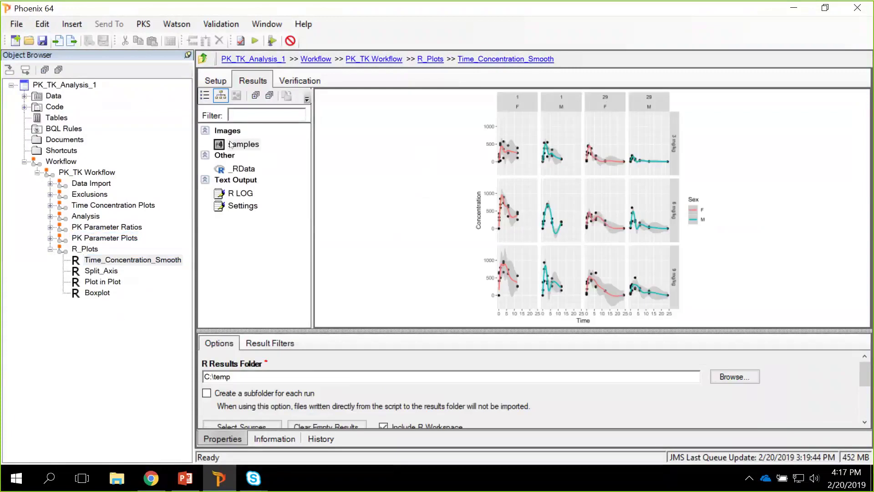
left_click(210, 81)
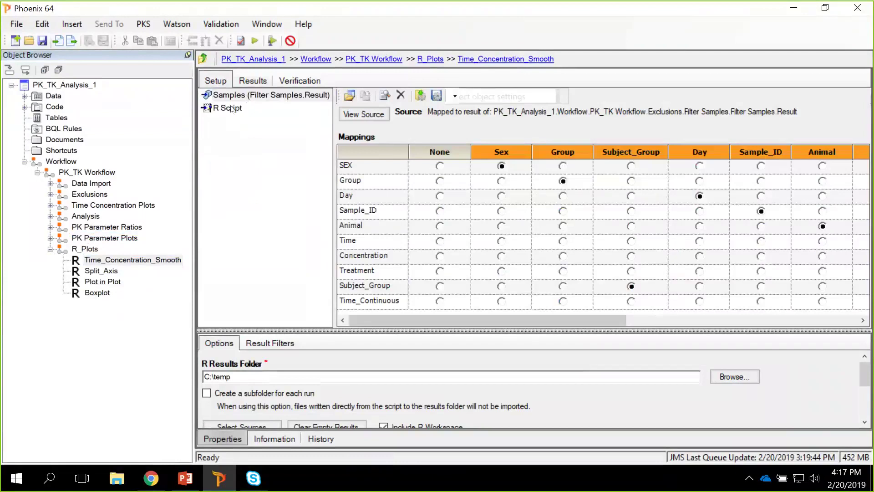
left_click(321, 109)
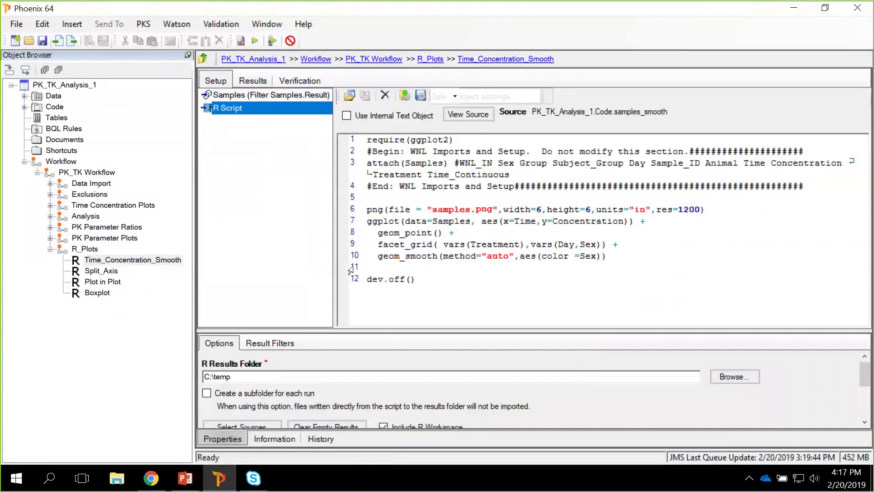
Step: View the Split_Axis, Plot in Plot and Boxplot images, enlarging the result area, and collapse R_Plots
left_click(101, 271)
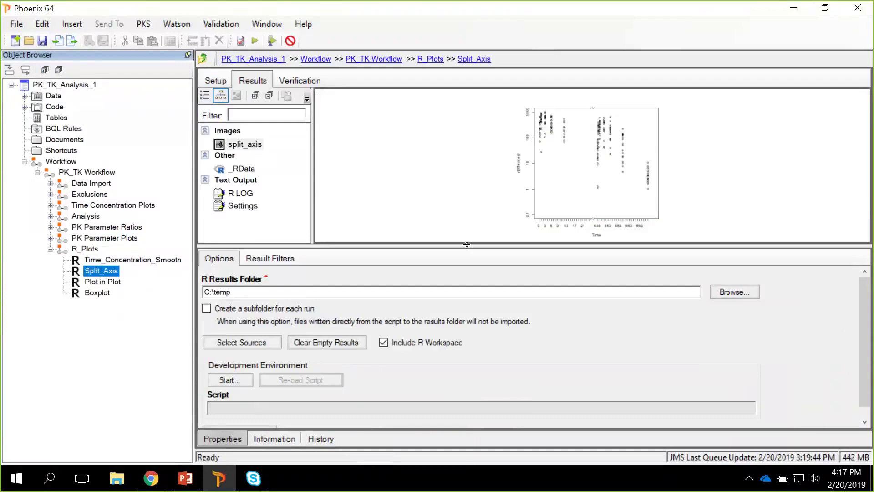
mouse_move(469, 247)
left_mouse_down()
mouse_move(486, 297)
mouse_move(474, 353)
left_mouse_up()
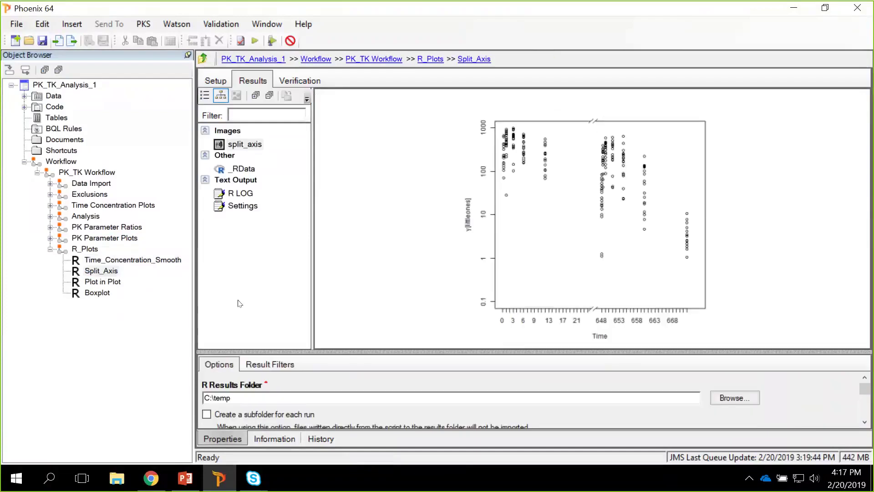
left_click(105, 280)
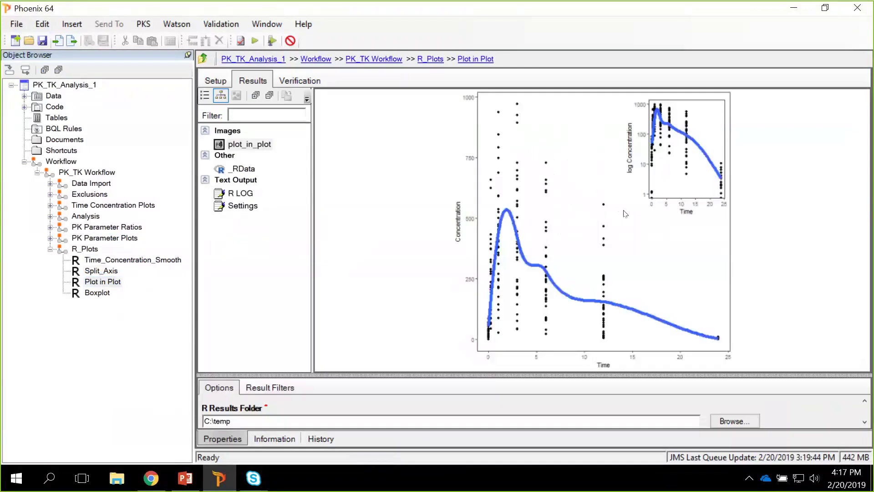
left_click(108, 295)
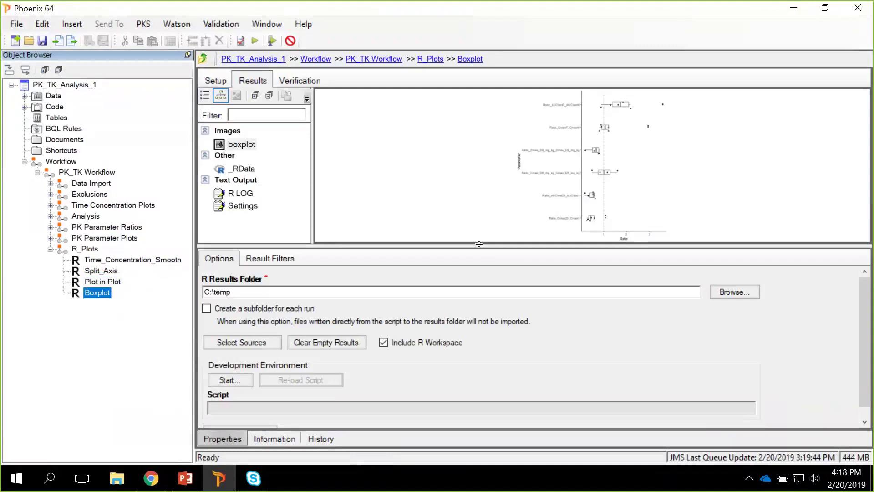
left_click_drag(479, 245, 483, 260)
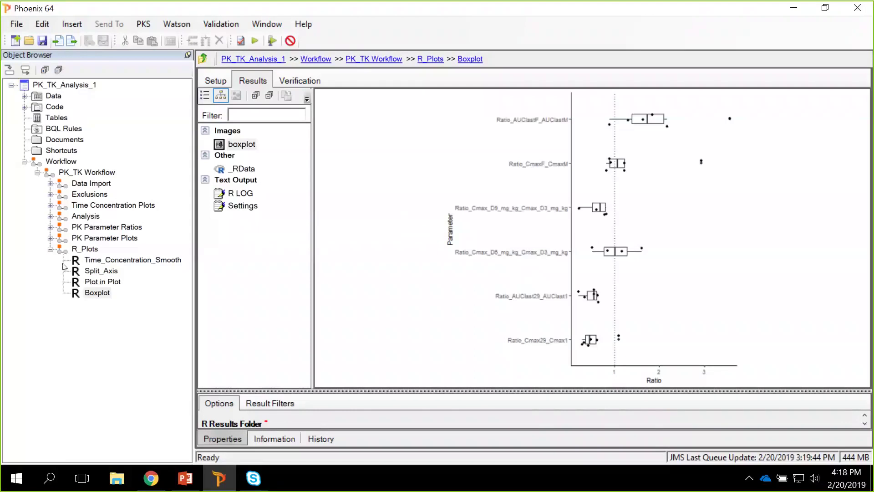
left_click(50, 250)
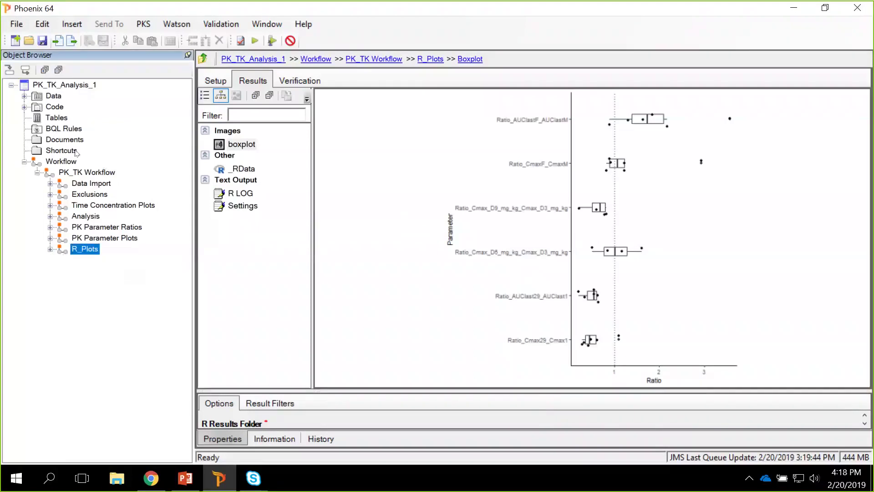
Step: Review the samples_smooth script in the project's Code folder, closing its separate window
left_click(25, 107)
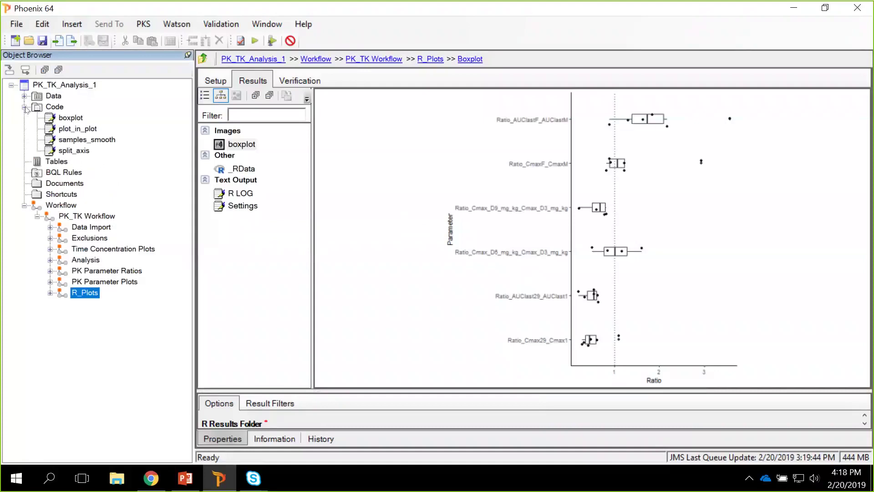
left_click(98, 140)
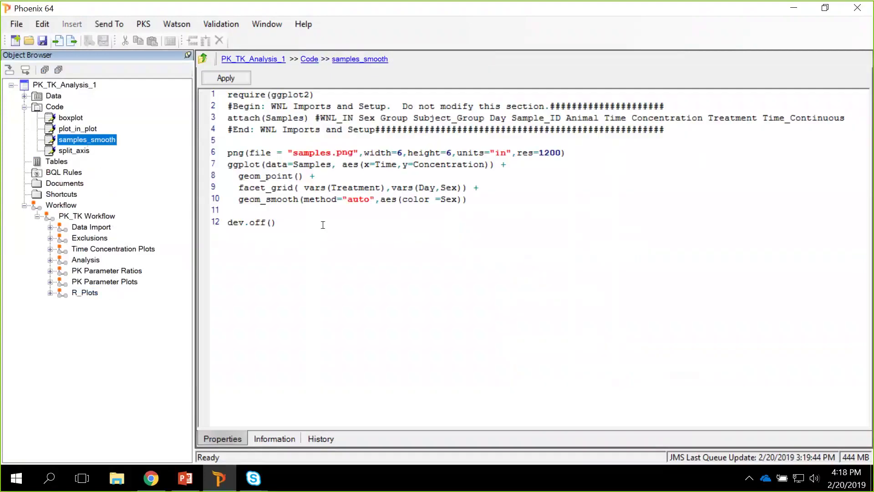
left_click_drag(85, 140, 71, 140)
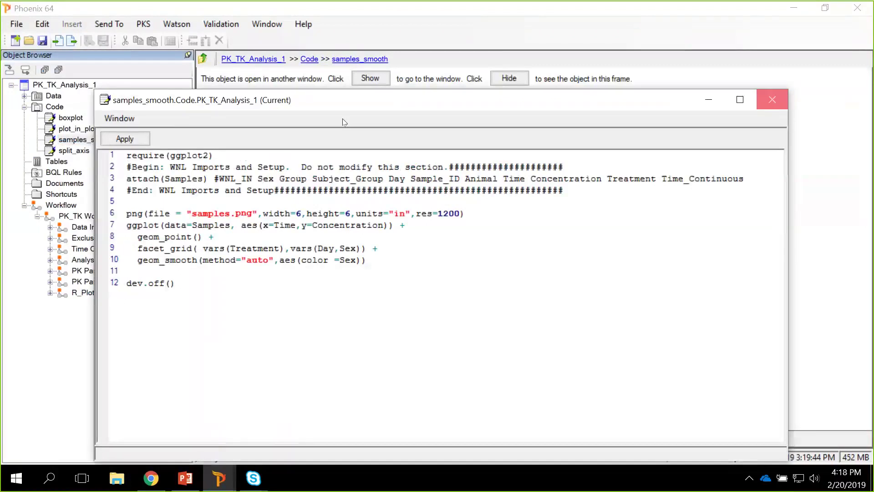
left_click(772, 99)
Step: Send the samples_smooth script to a new R Script object placed directly under the project's main Workflow
right_click(47, 140)
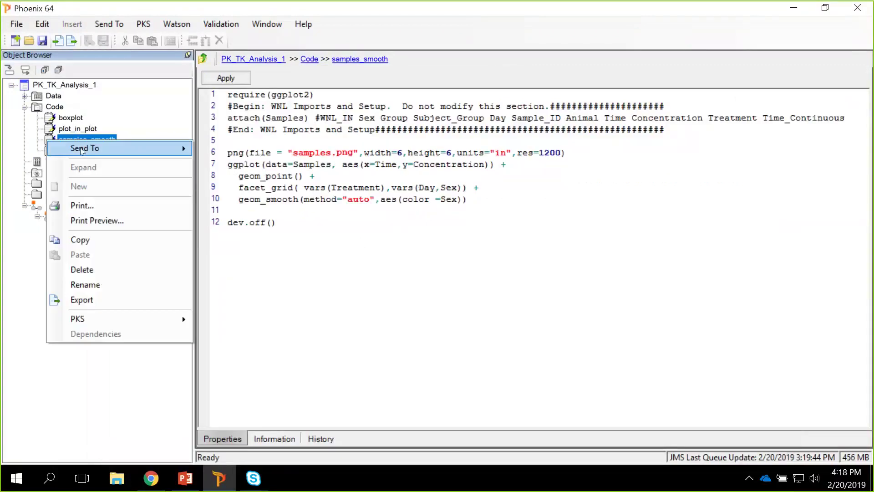
mouse_move(81, 151)
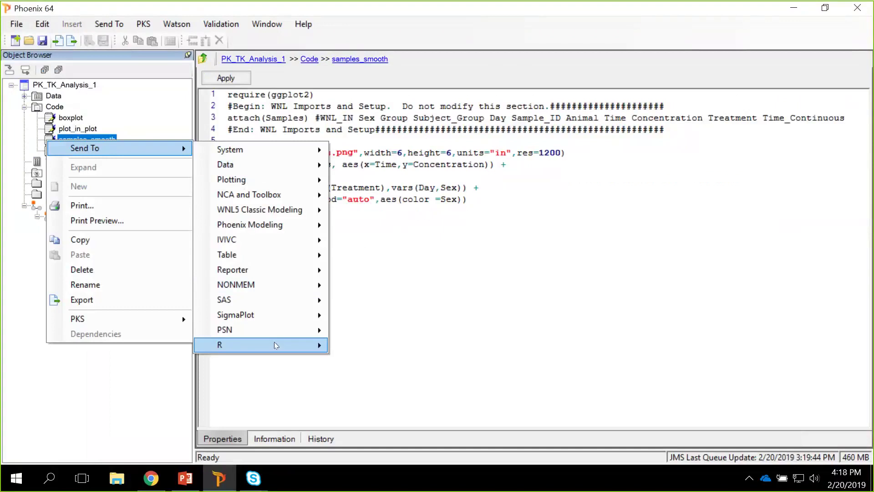
mouse_move(275, 345)
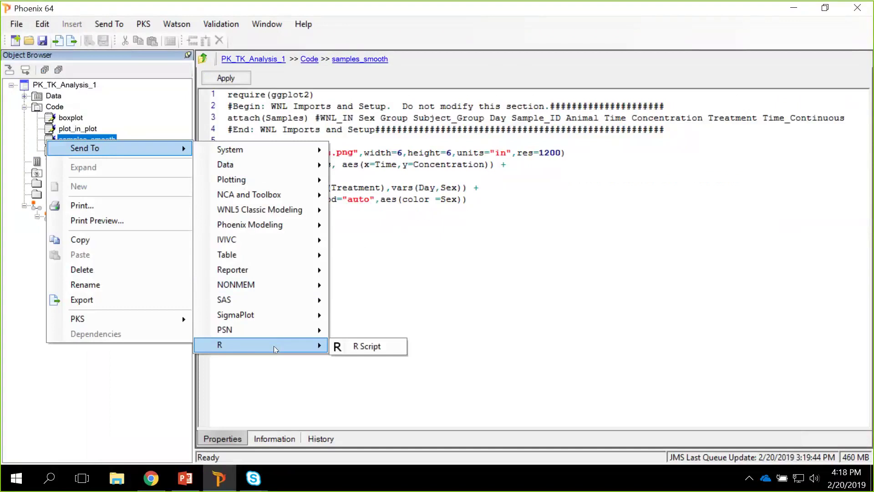
left_click(358, 347)
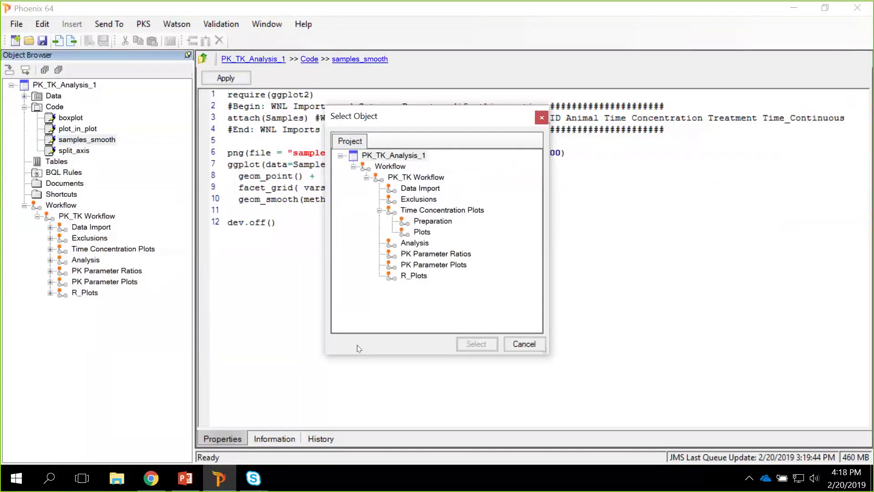
left_click(390, 168)
left_click(475, 344)
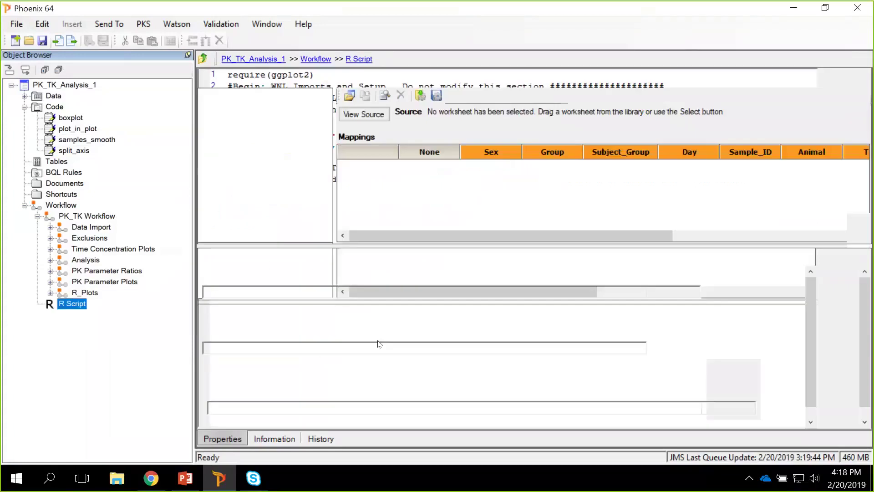
Step: Rename the new R Script object in the Workflow as Samples
left_click(84, 303)
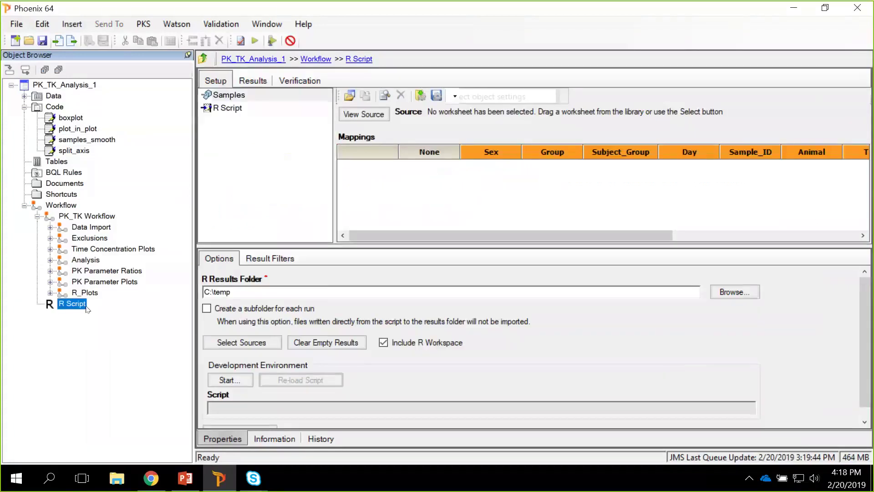
type("Samples")
key("Return")
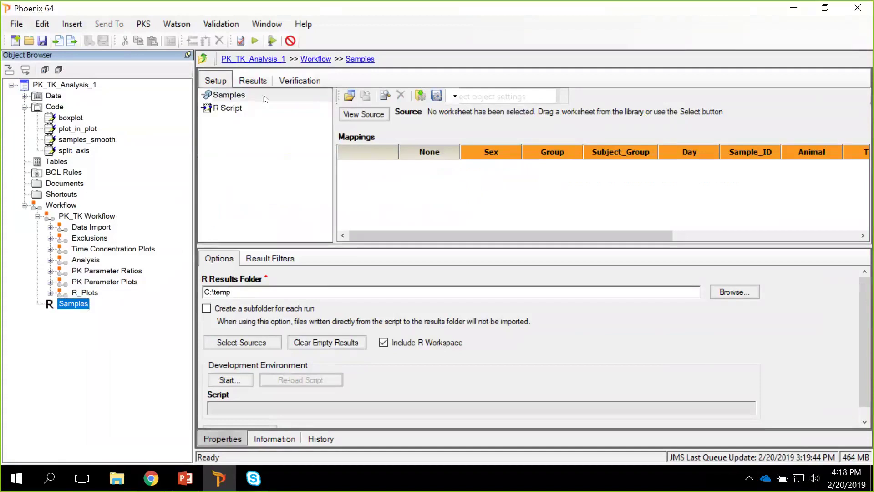
Step: Examine the Samples object's R Script in an enlarged area, focusing on the require(ggplot2) line and the attach(Samples) line with its WNL_IN columns
left_click(226, 111)
left_click(226, 109)
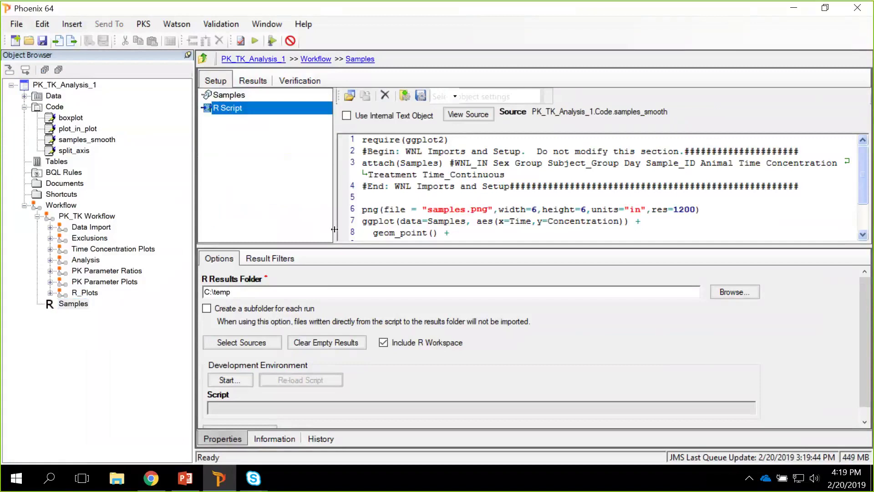
left_click_drag(344, 246, 344, 301)
left_click(394, 186)
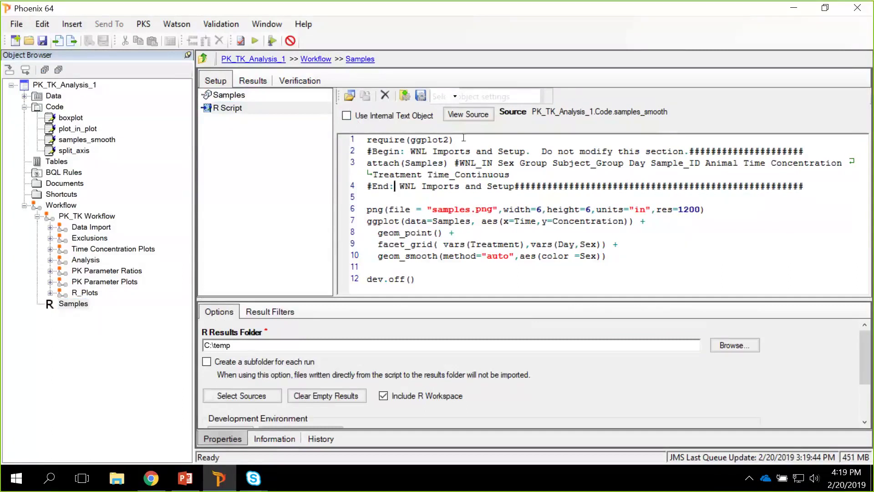
left_click_drag(455, 140, 345, 140)
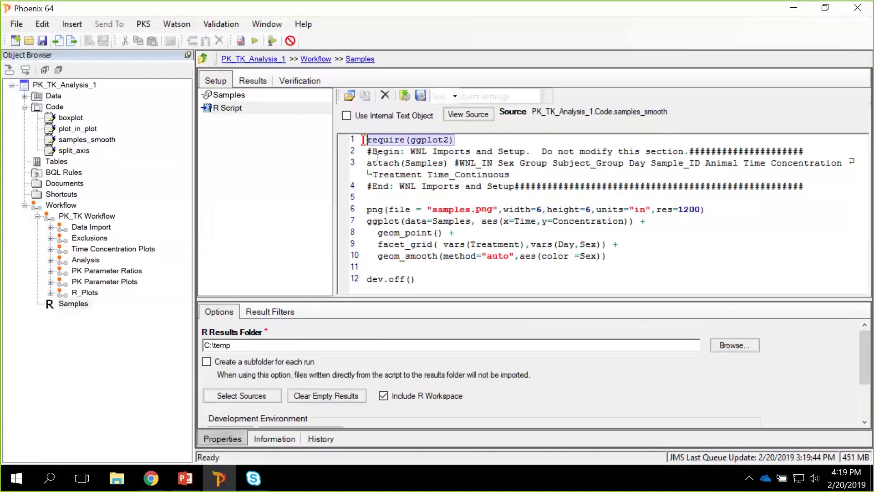
left_click(362, 168)
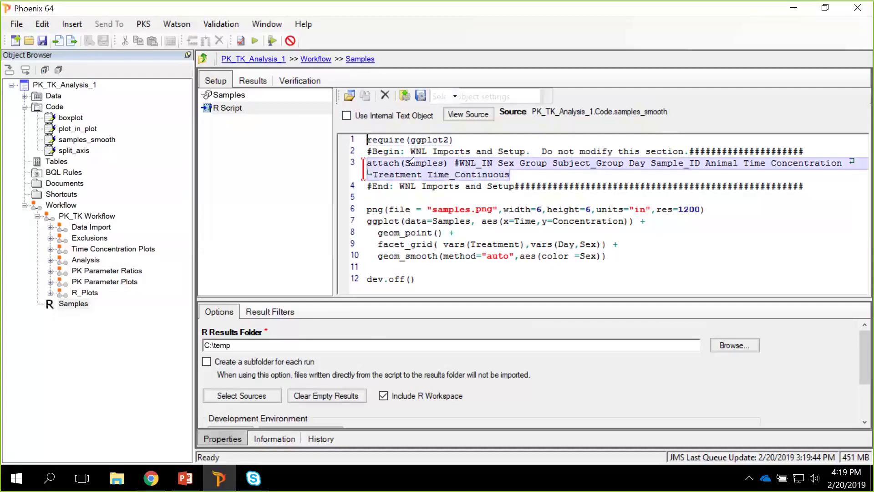
left_click(490, 162)
left_click_drag(455, 163, 494, 159)
left_click_drag(505, 162, 771, 163)
left_click(603, 163)
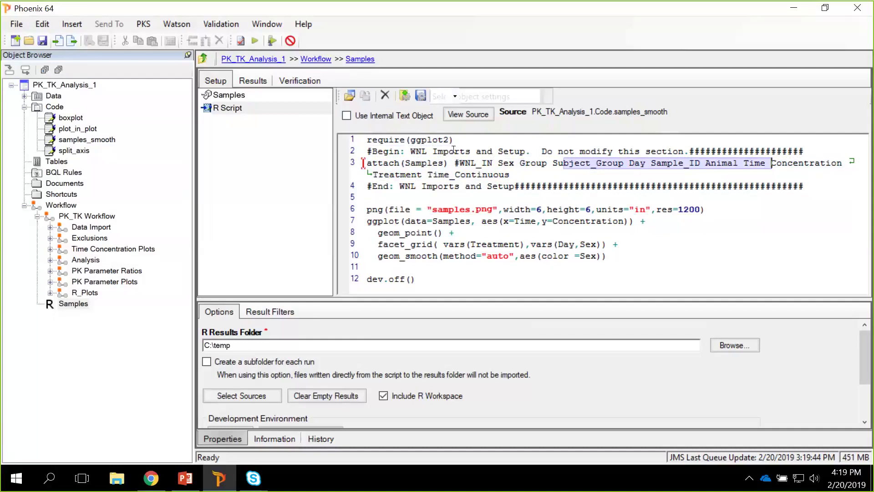
Step: Map the Samples input to the Filter Samples Result worksheet under Exclusions and check all its column mappings
left_click(269, 96)
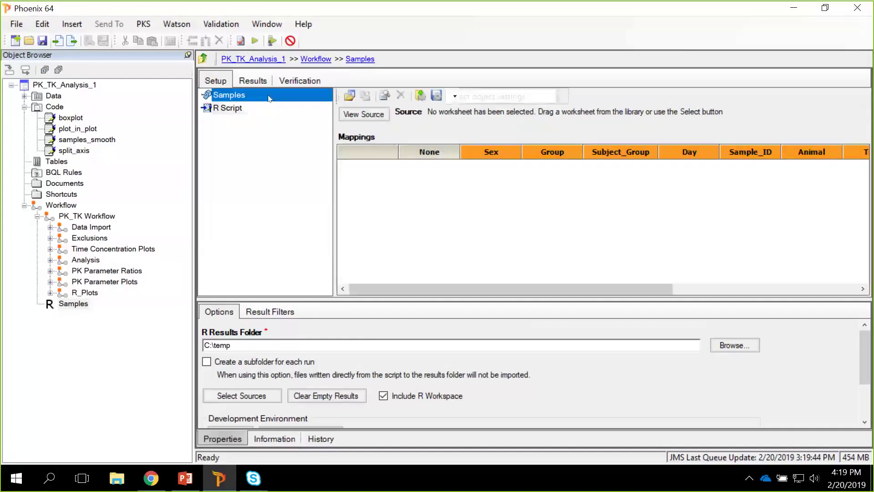
left_click(349, 95)
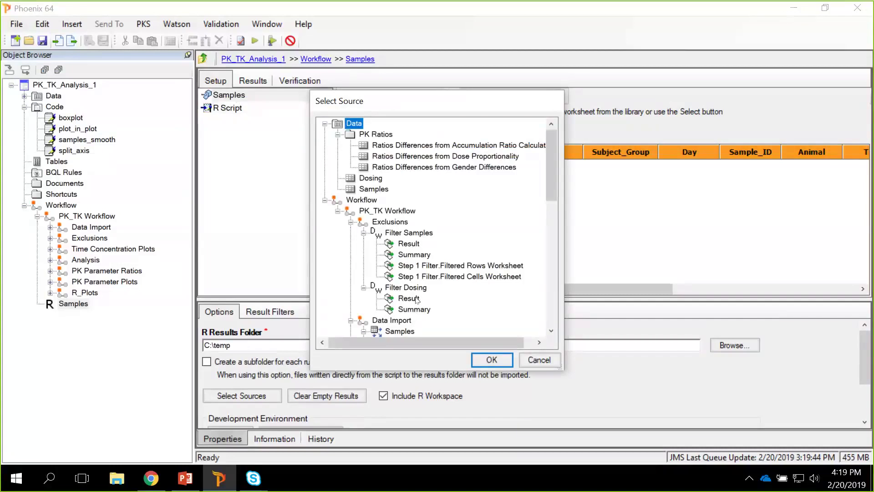
left_click(409, 244)
left_click(504, 364)
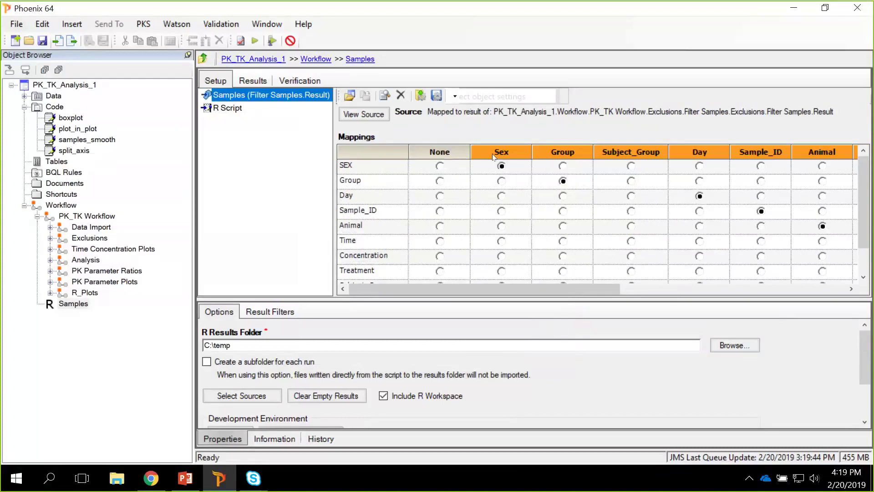
left_click(794, 291)
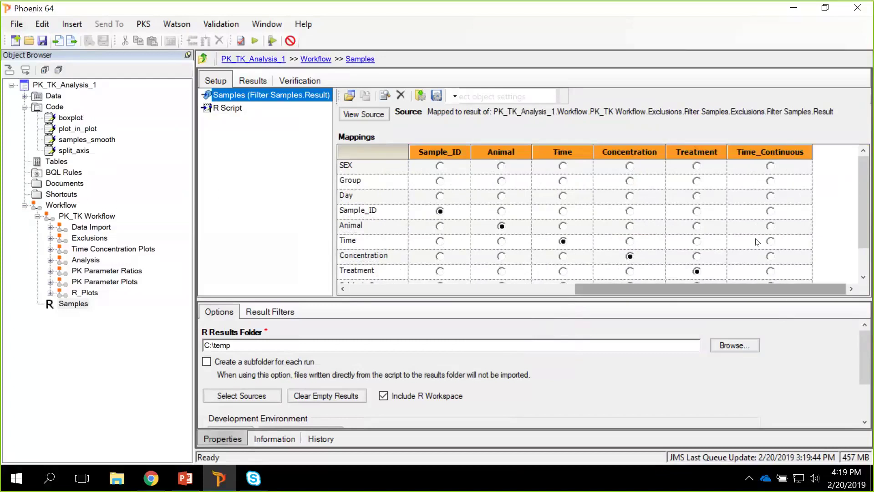
scroll(758, 242, "down", 1)
left_click(493, 289)
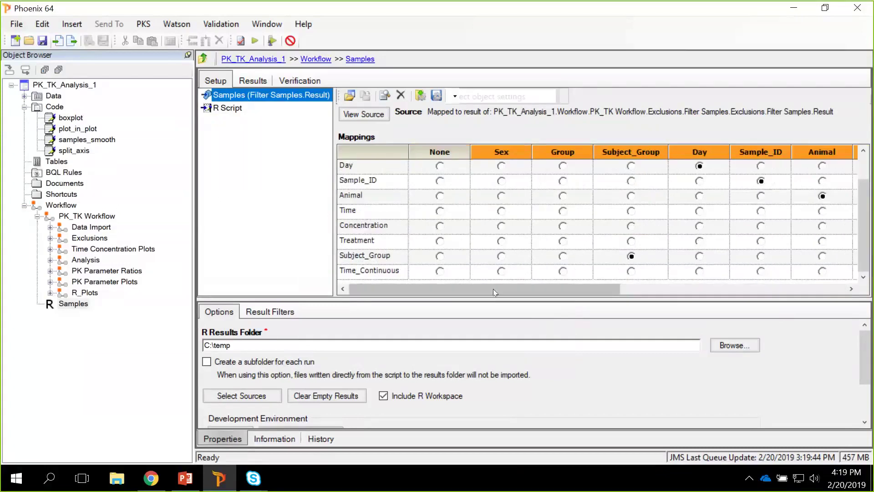
Step: Review the plotting code of the Samples object's R Script, covering the png, ggplot, geom_point, facet_grid and geom_smooth lines
left_click(229, 109)
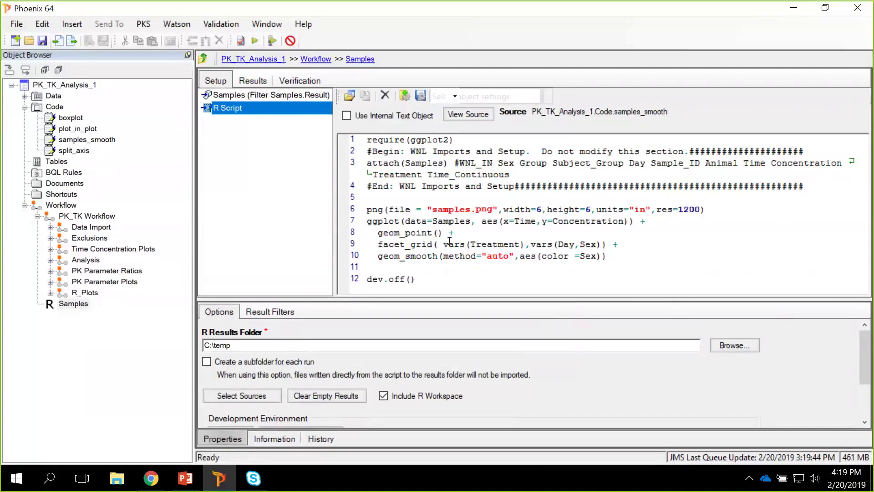
left_click_drag(367, 209, 607, 257)
left_click(474, 280)
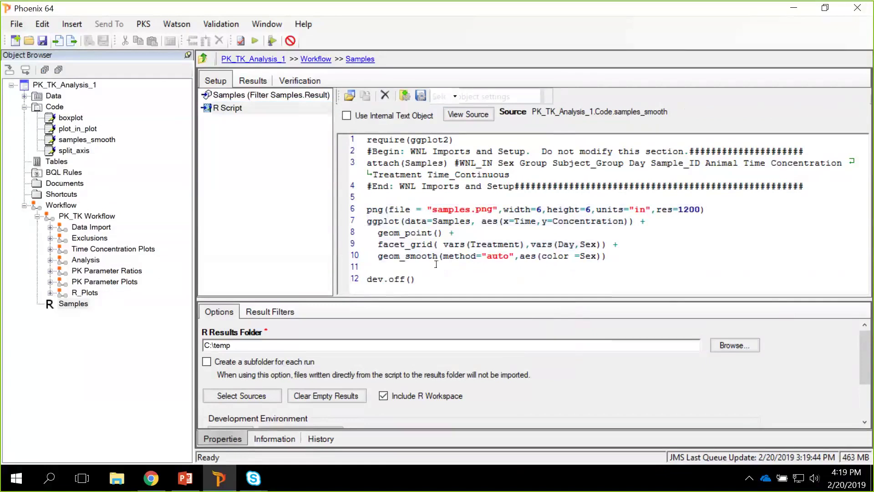
left_click(368, 220)
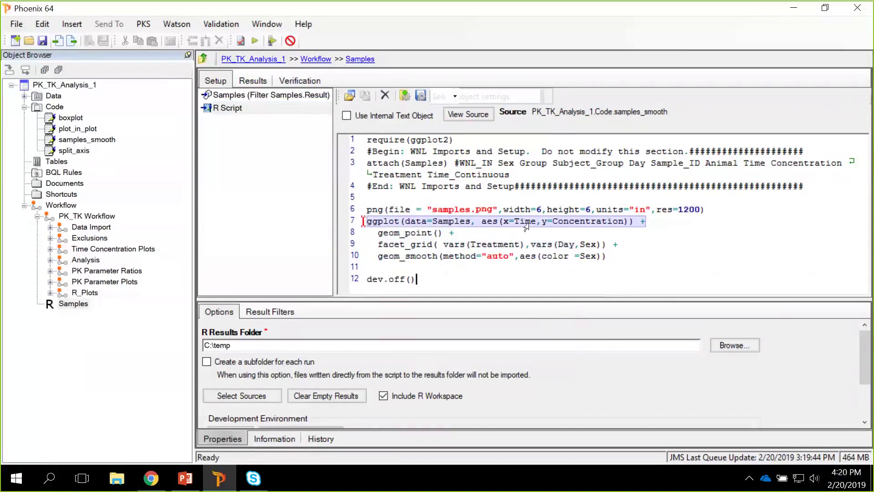
left_click(396, 233)
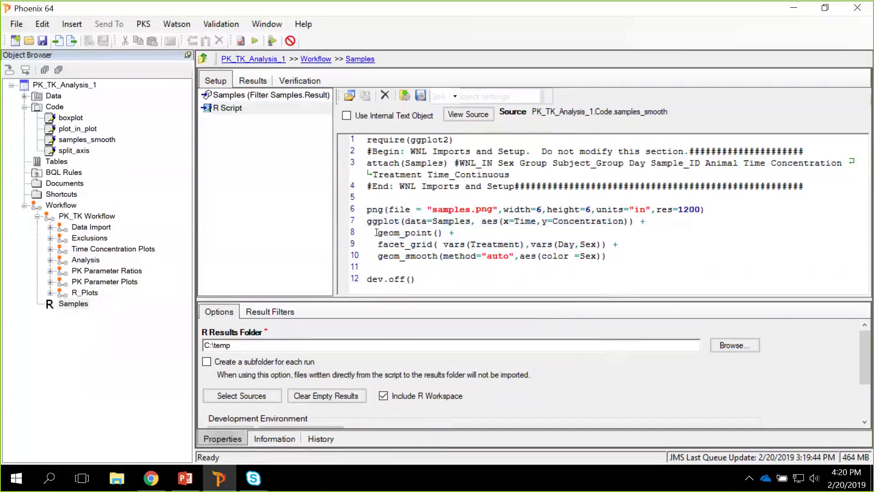
double_click(433, 232)
left_click_drag(433, 232, 441, 237)
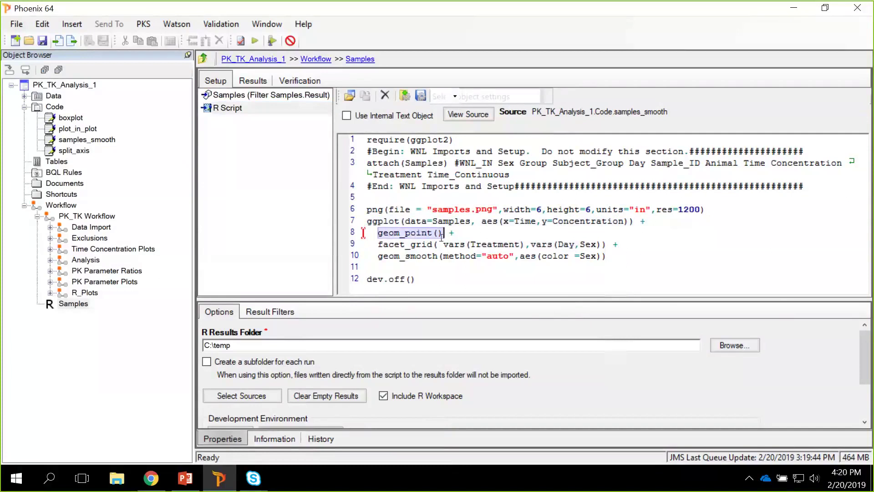
left_click_drag(383, 245, 421, 244)
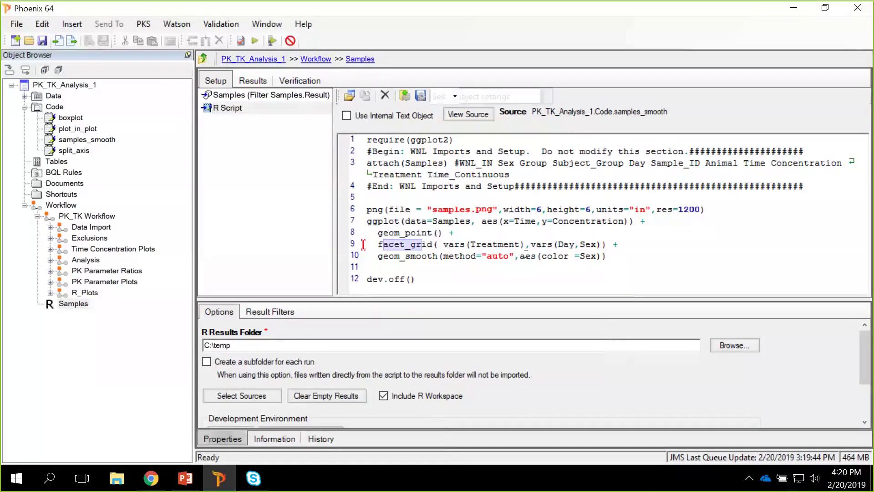
left_click_drag(378, 256, 450, 257)
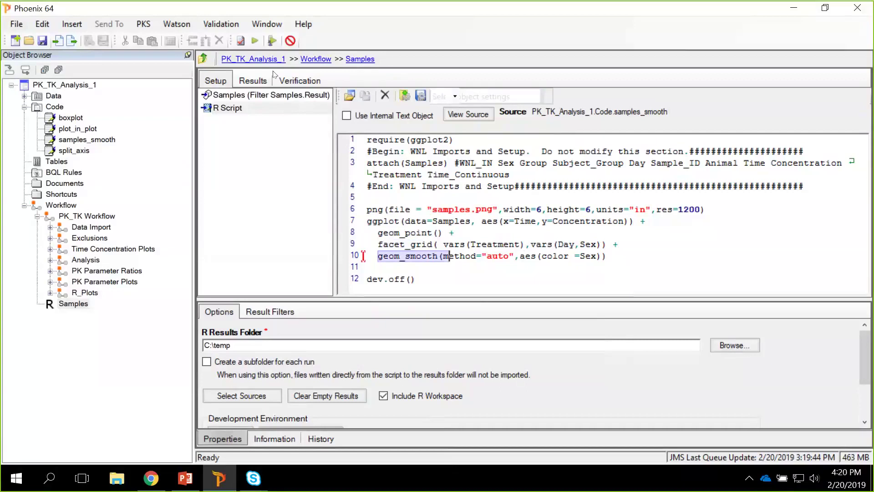
Step: Execute the Samples R object and view its samples image in the results
left_click(255, 40)
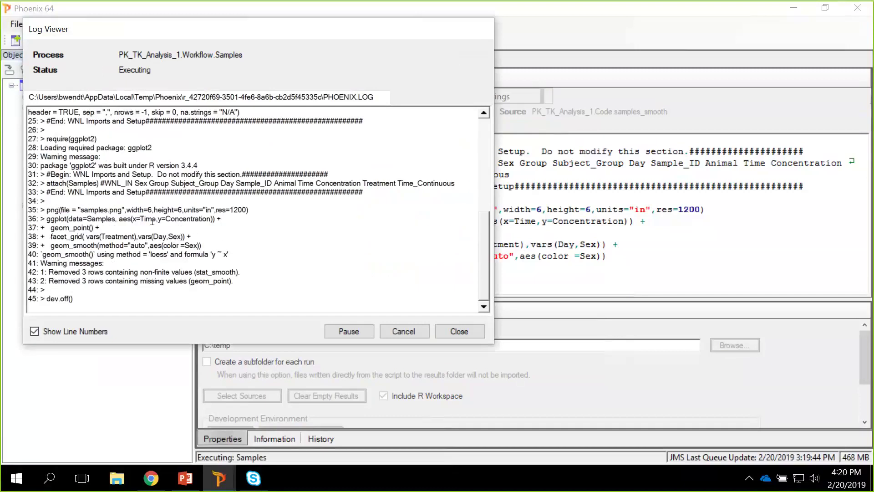
left_click(244, 144)
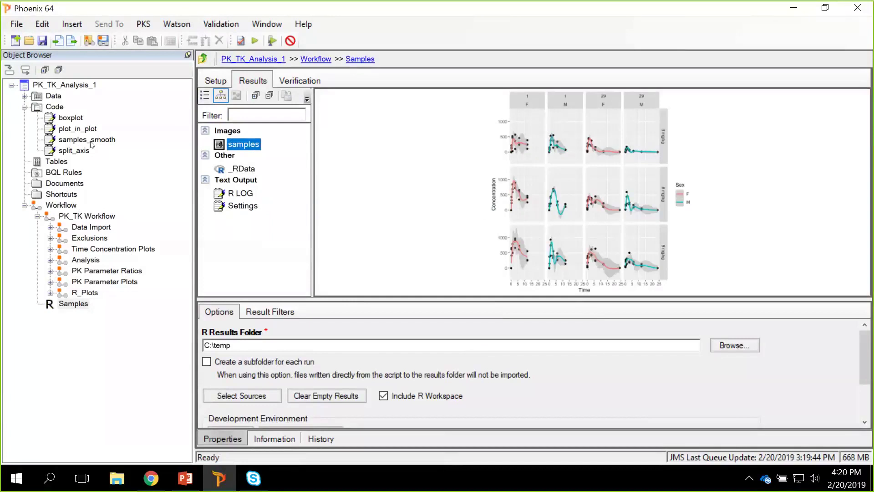
Step: Send the split_axis script to a new R Script object placed directly under the project's main Workflow
right_click(73, 151)
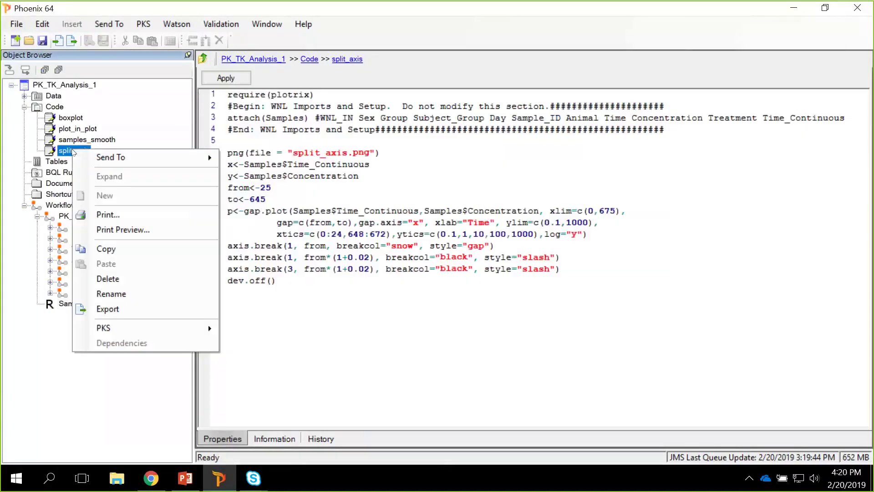
mouse_move(108, 157)
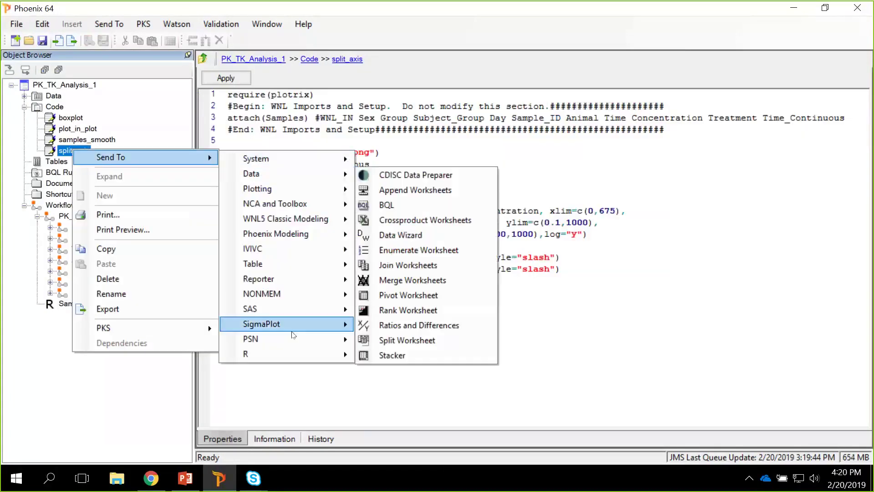
mouse_move(294, 354)
left_click(377, 357)
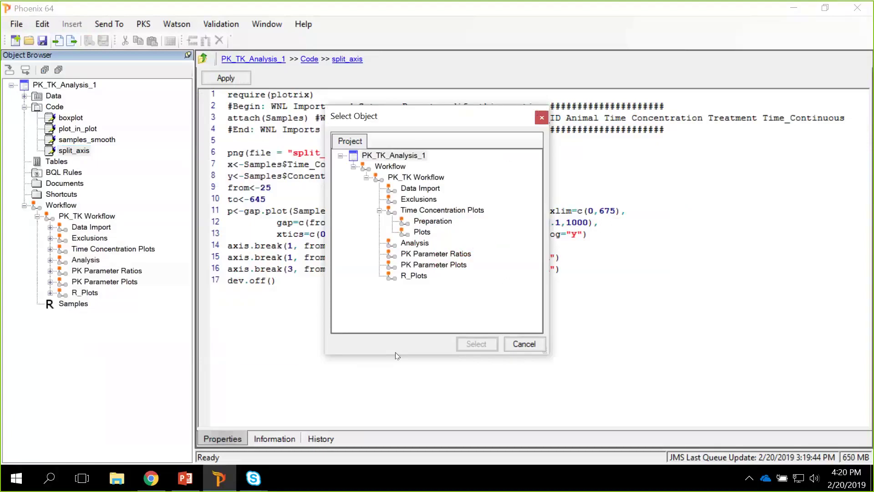
left_click(390, 166)
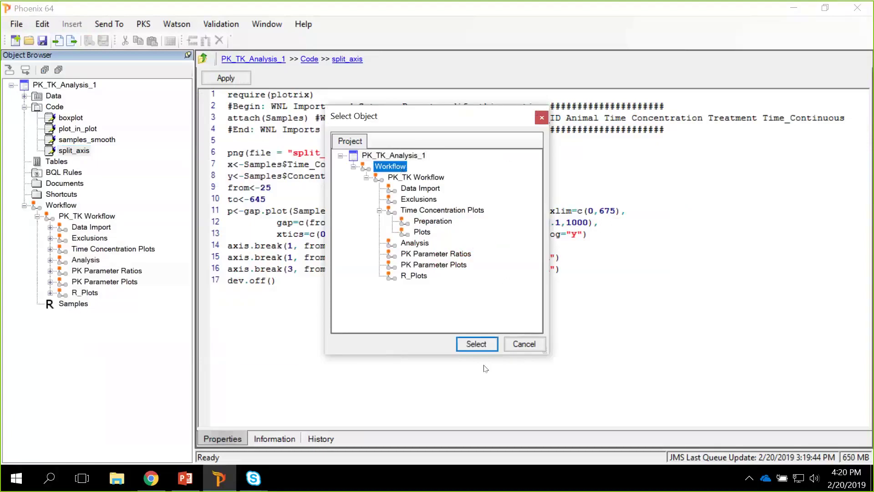
left_click(476, 343)
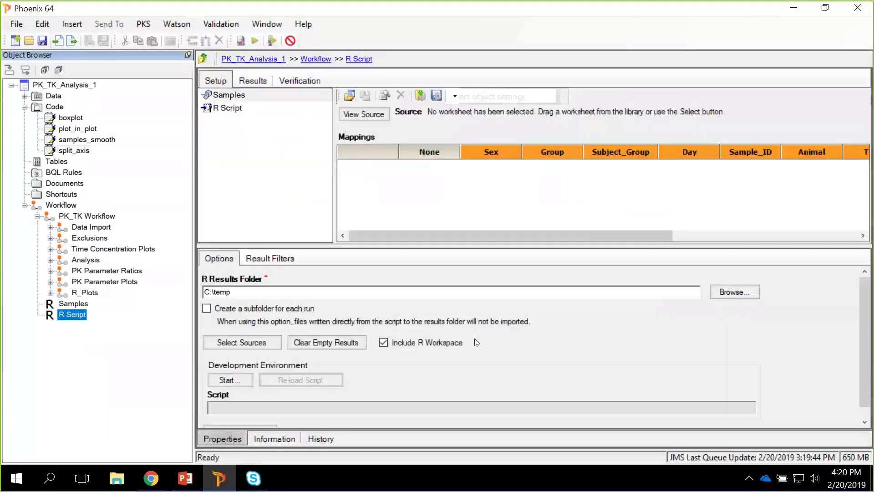
Step: Map the new R Script object's Samples input to the Filter Samples Result under Exclusions and display its R Script code
left_click(363, 113)
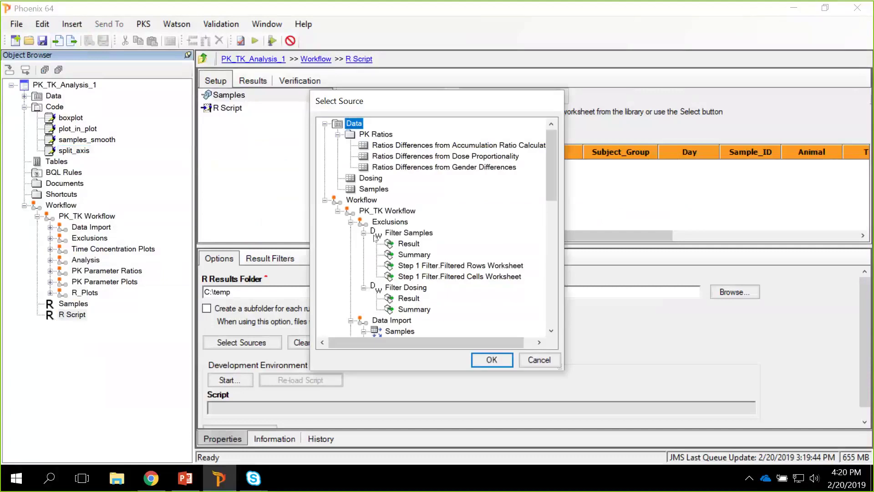
left_click(409, 244)
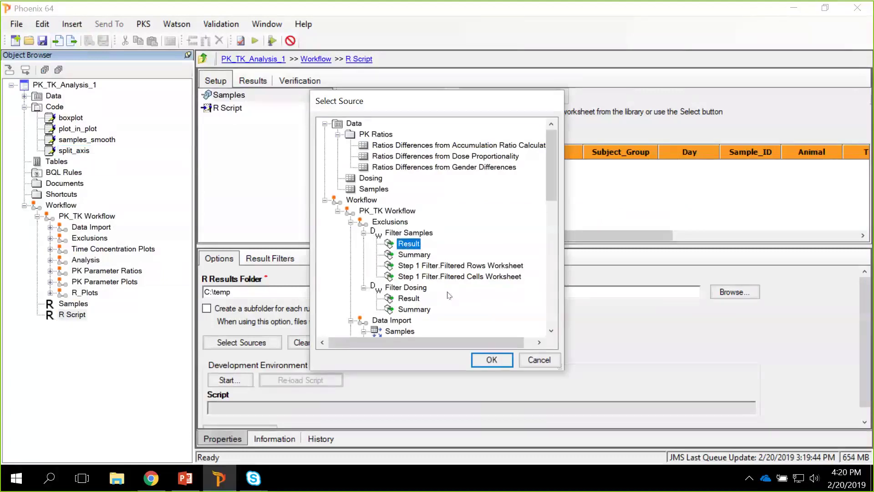
key("Return")
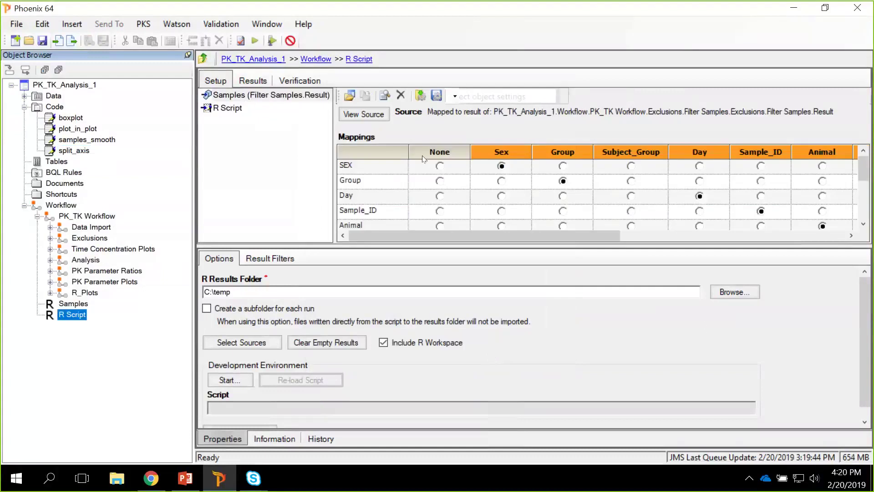
left_click(242, 111)
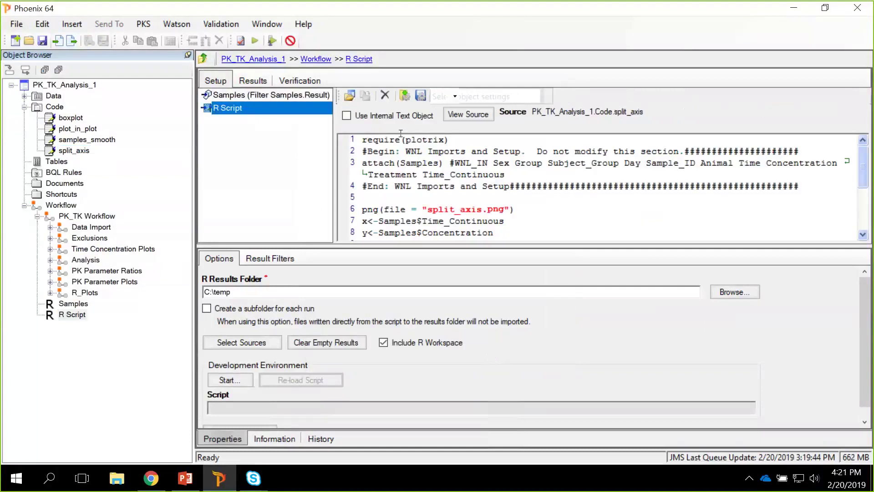
Step: Review the split_axis R Script code, covering the plotrix package, the attach line, the gap.plot gap settings and the axis.break lines
double_click(406, 139)
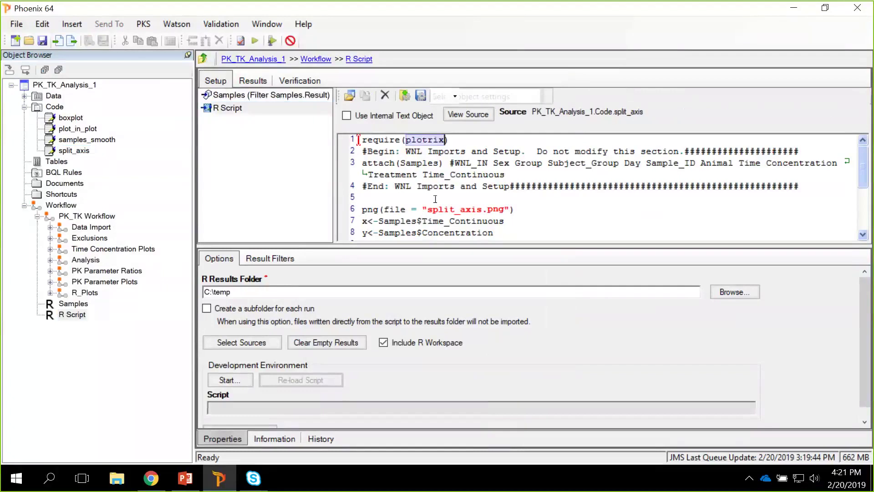
left_click(395, 162)
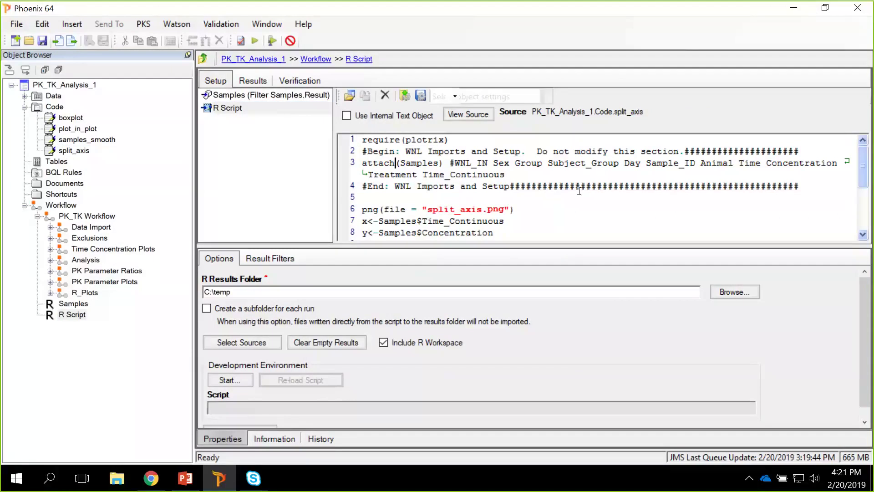
left_click(286, 100)
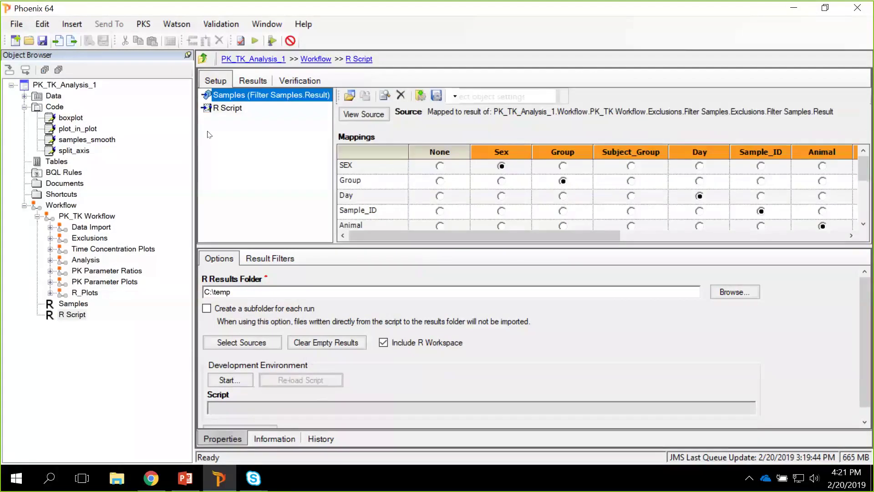
left_click(228, 109)
scroll(413, 166, "down", 2)
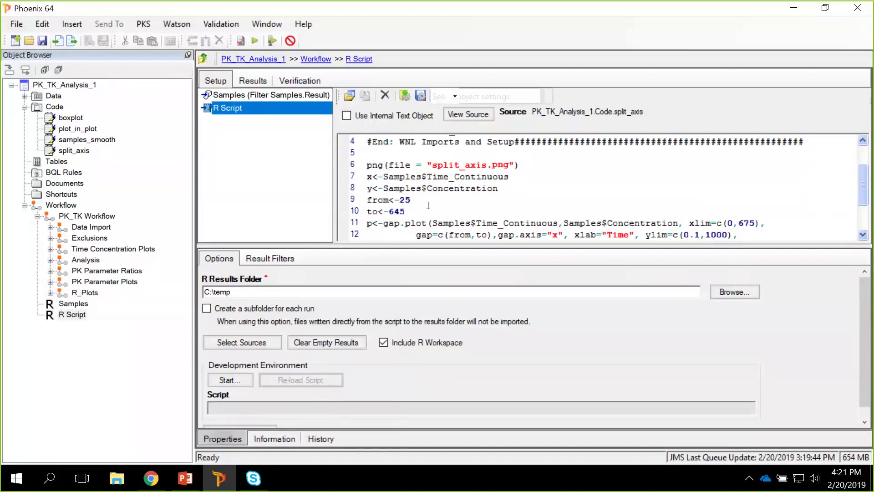
scroll(428, 205, "down", 1)
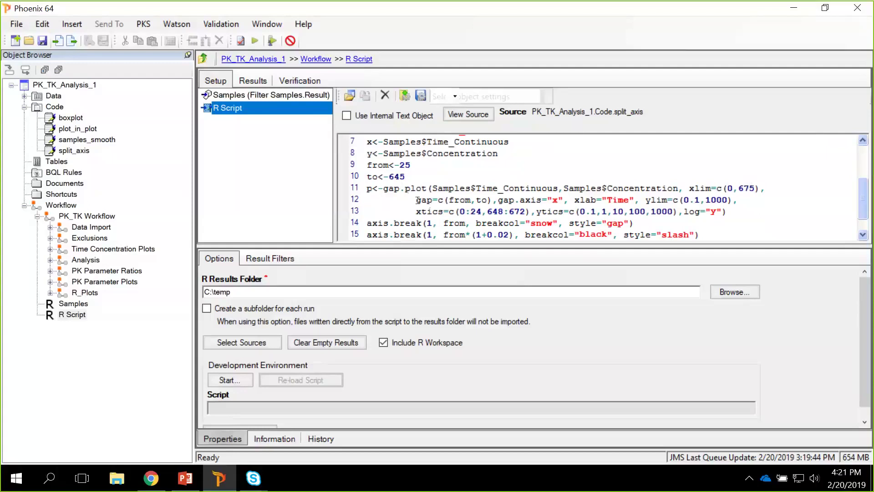
left_click_drag(418, 200, 483, 200)
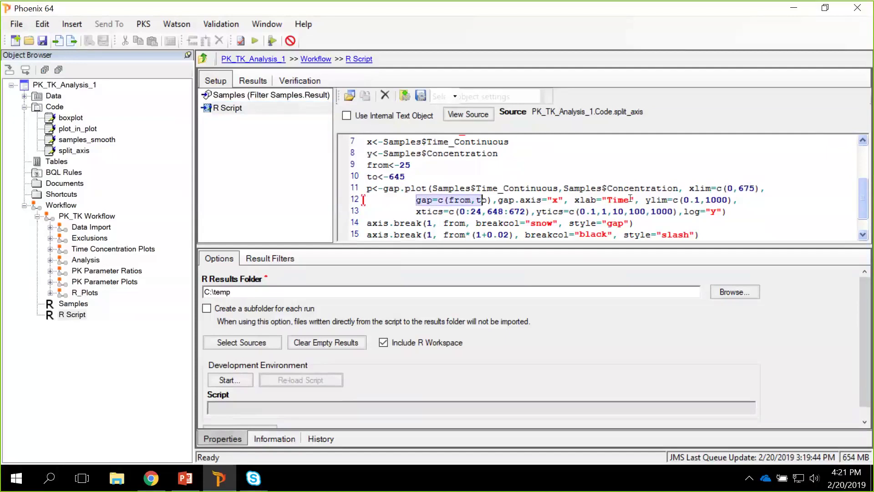
scroll(577, 214, "down", 1)
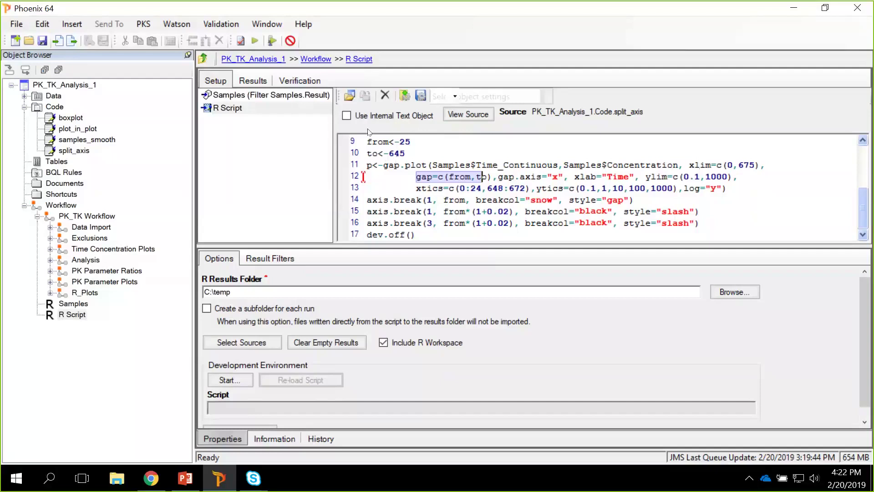
Step: Execute the new R Script object and view its split_axis image enlarged in a separate window
left_click(255, 42)
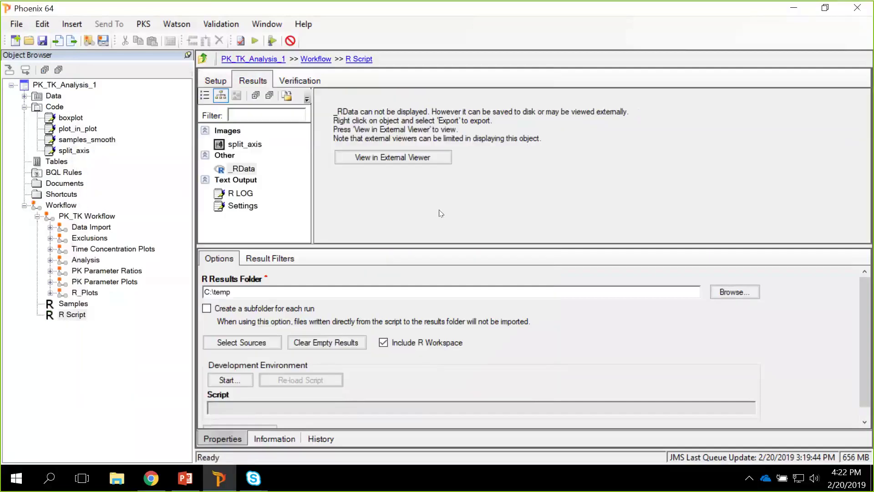
left_click(255, 145)
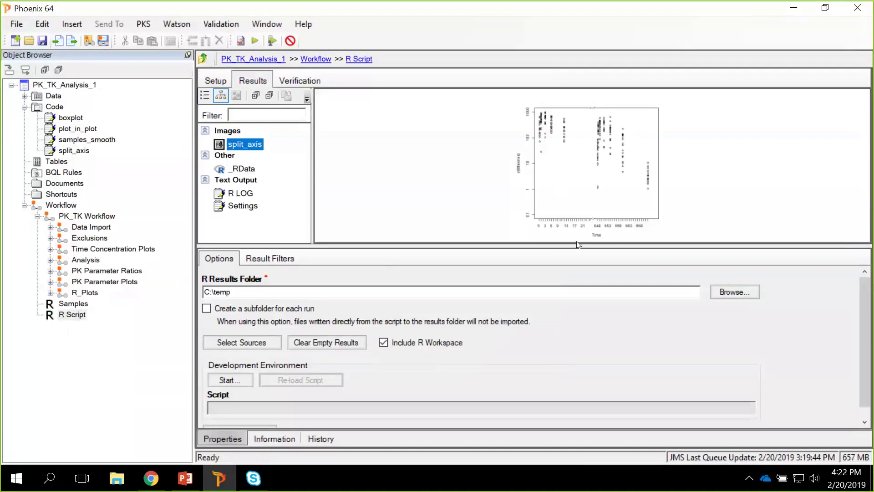
double_click(245, 144)
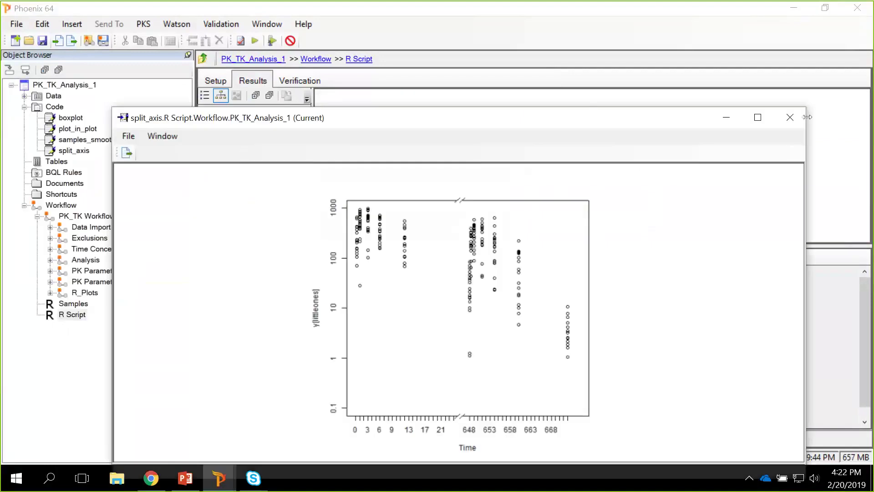
left_click(790, 117)
Step: Rename the executed R Script object under Workflow as splitaxis
left_click(74, 315)
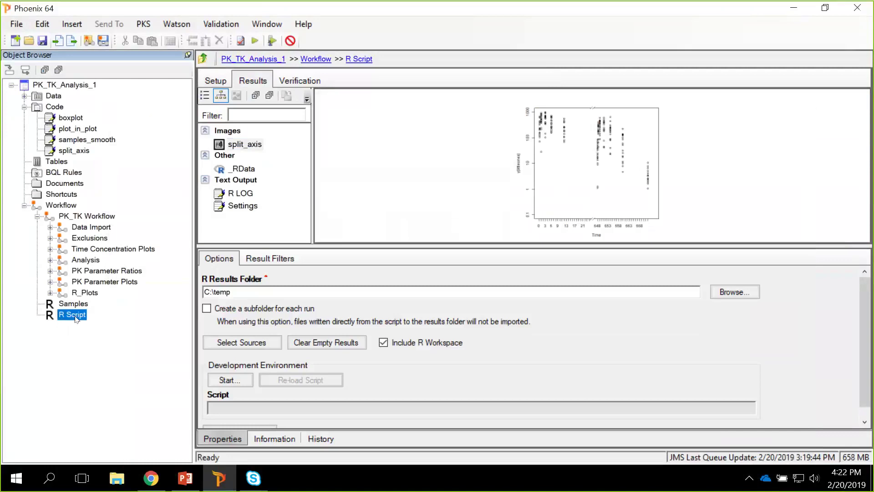
type("splitaxis")
key("Return")
Step: Send the plot_in_plot script to a new R Script object directly under the main Workflow and name it plotinplot
left_click(70, 130)
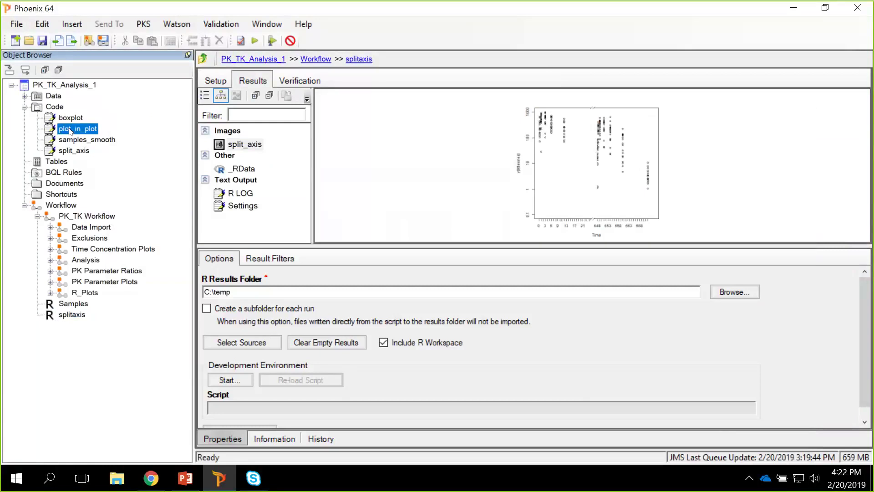
right_click(70, 130)
mouse_move(109, 136)
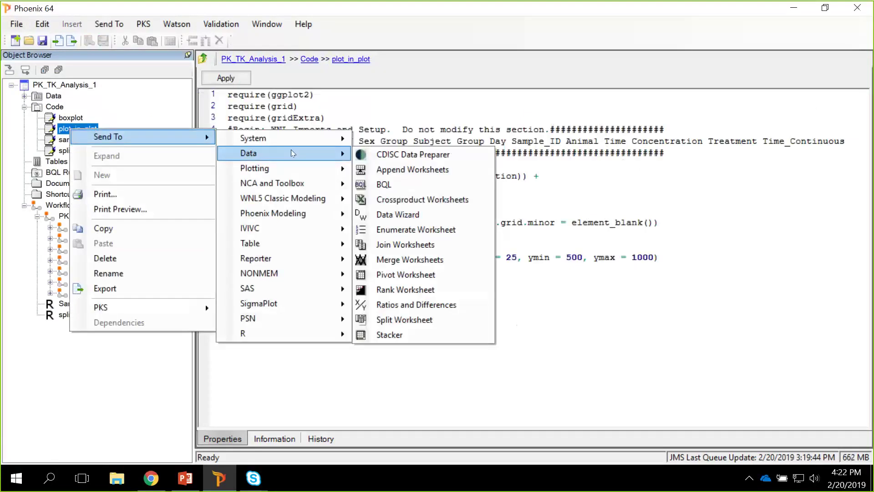
mouse_move(302, 335)
left_click(371, 336)
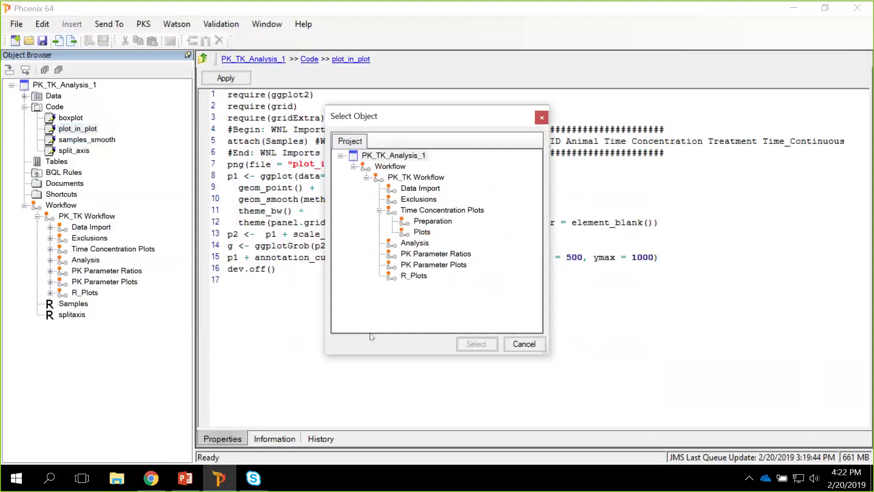
left_click(391, 166)
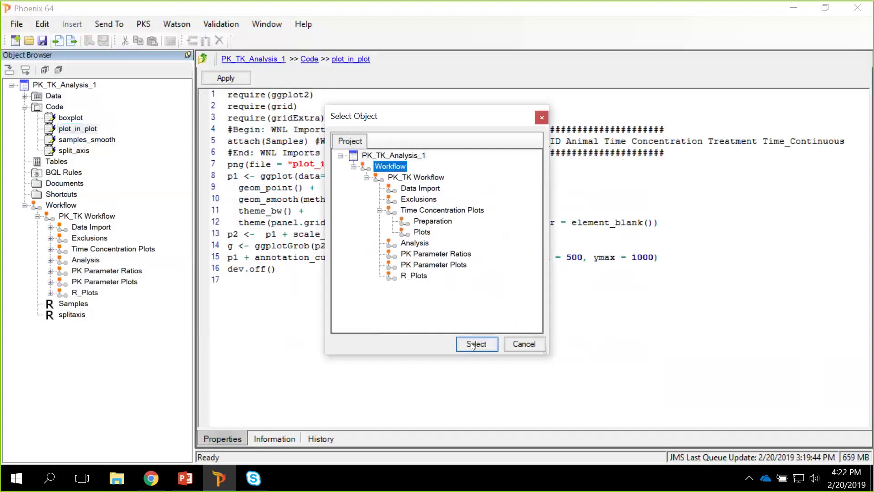
left_click(472, 344)
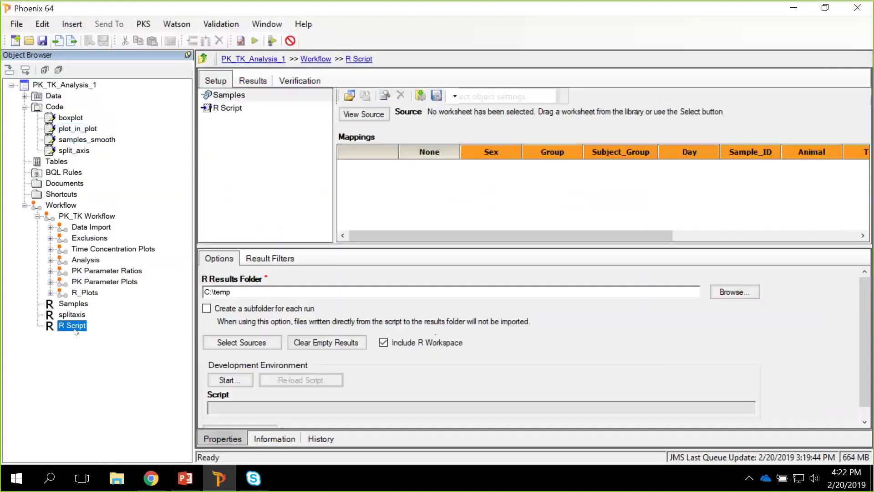
left_click(74, 327)
type("plotinplot")
Step: Map the plotinplot object's Samples input to the Filter Samples Result under Exclusions
left_click(350, 95)
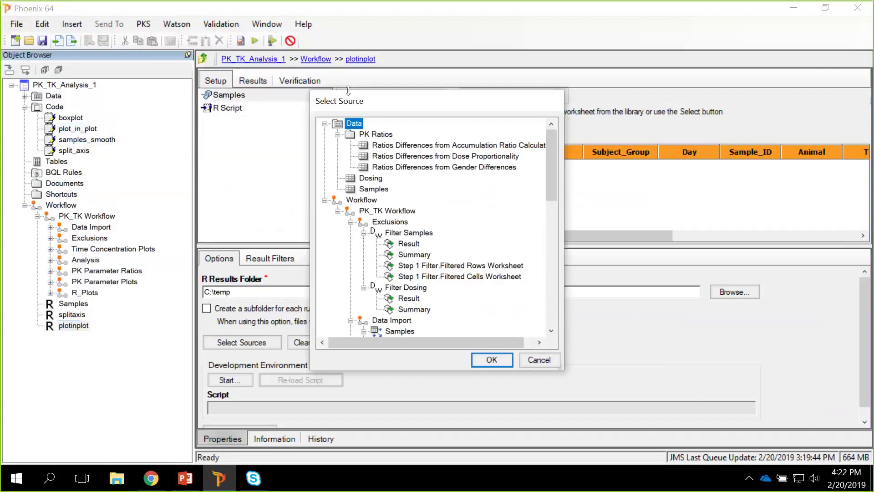
left_click(407, 244)
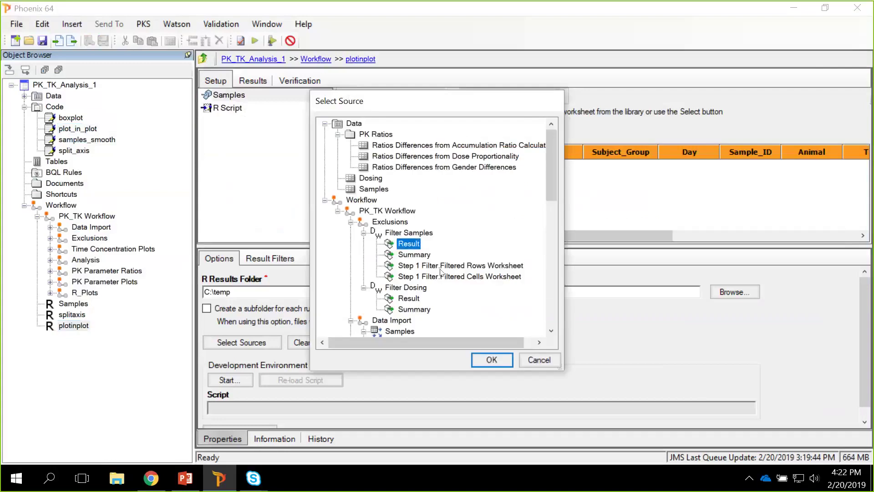
left_click(492, 359)
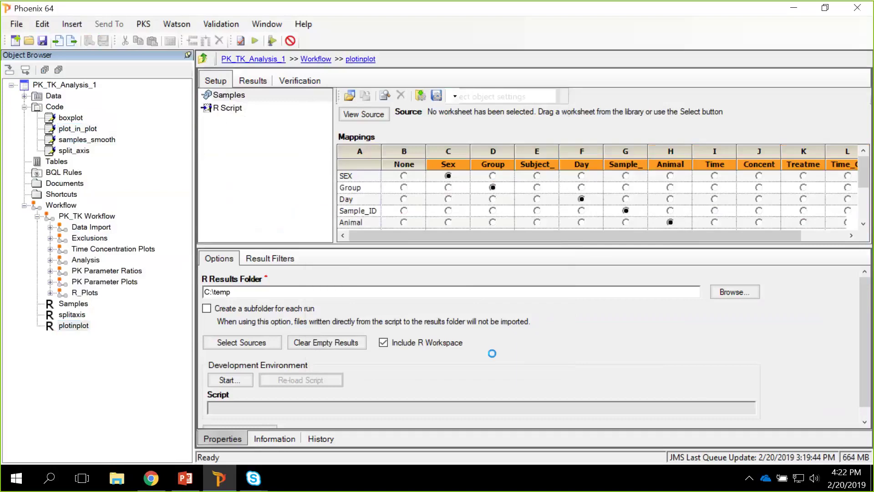
Step: Review the plotinplot object's R Script from the required packages and attach line through the png, geom_point, geom_smooth and theme lines
left_click(228, 108)
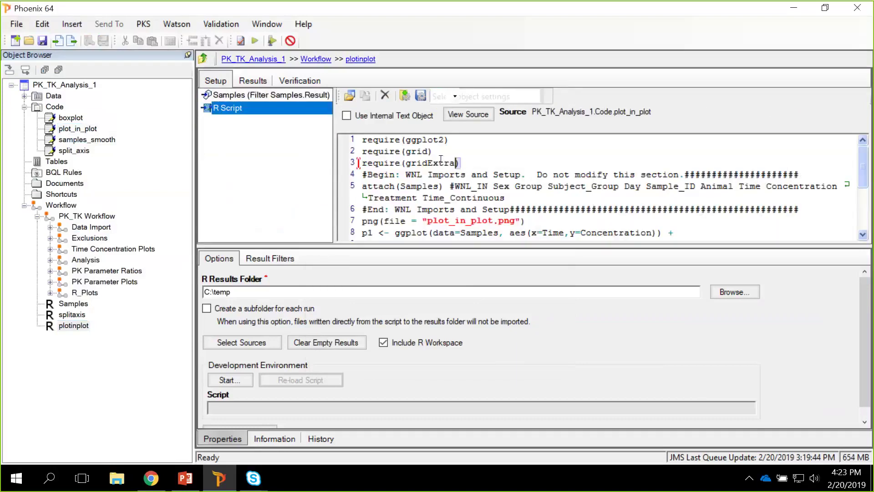
left_click_drag(459, 161, 349, 141)
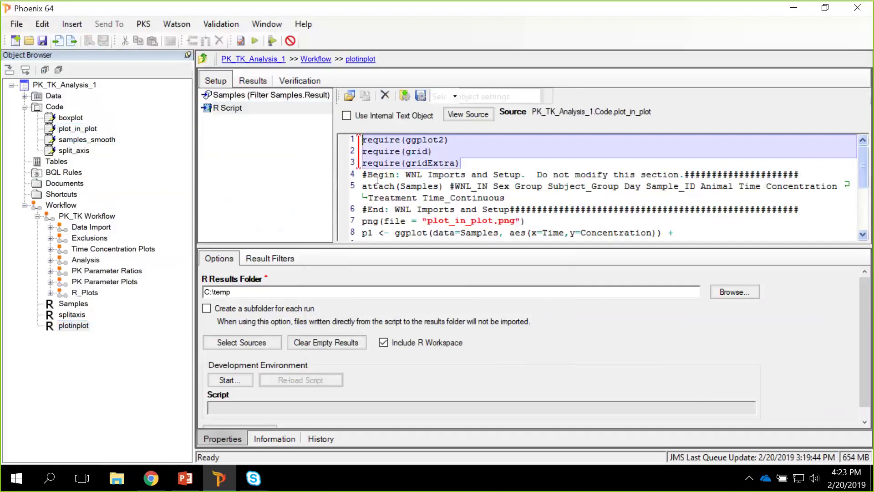
left_click_drag(363, 186, 696, 187)
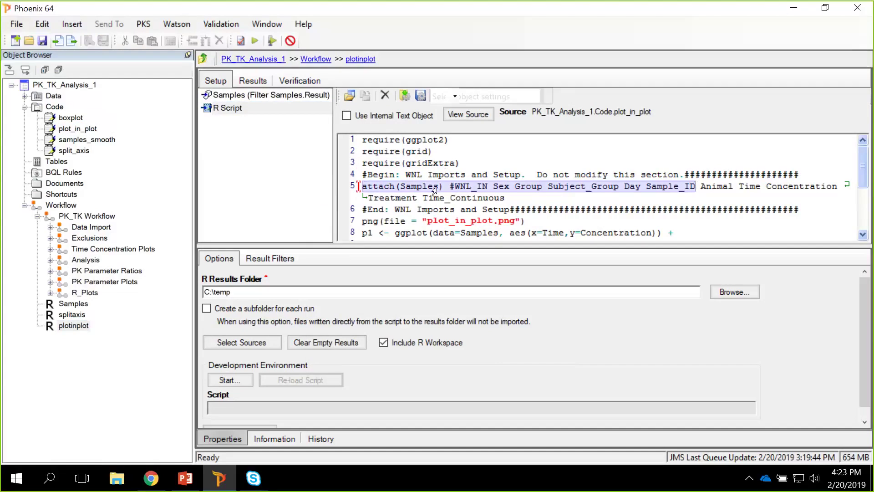
scroll(453, 182, "down", 2)
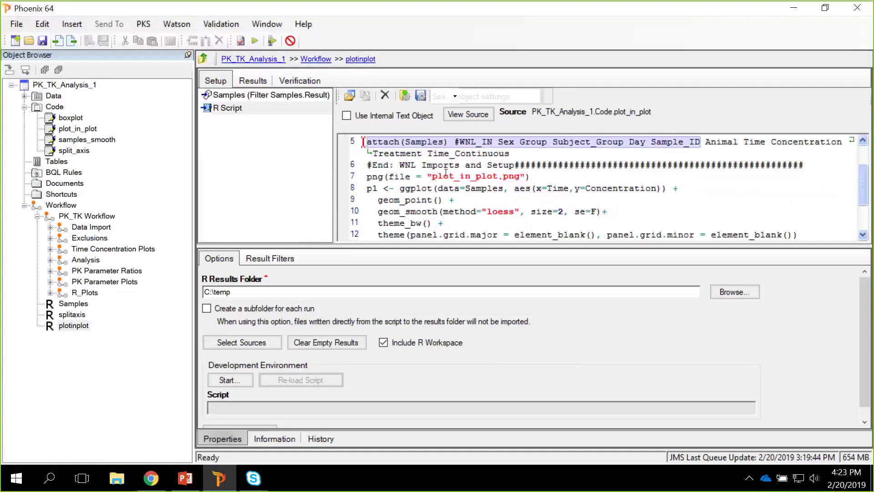
left_click_drag(366, 175, 531, 177)
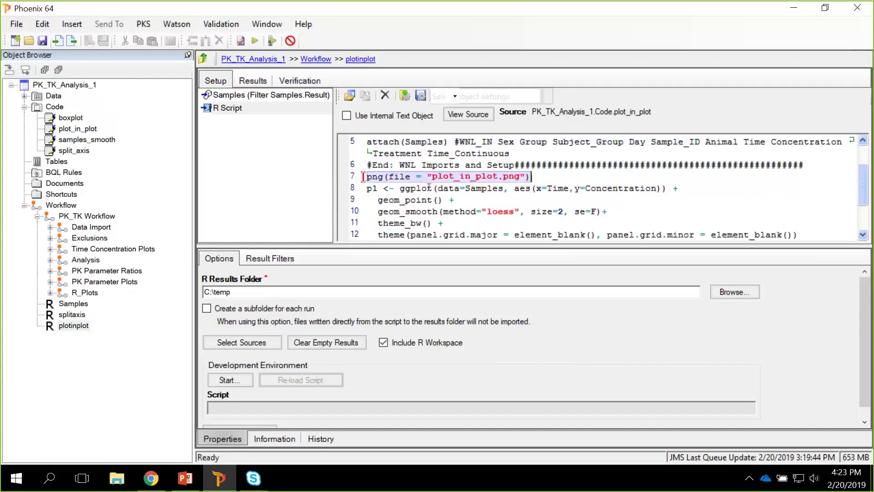
scroll(386, 168, "down", 1)
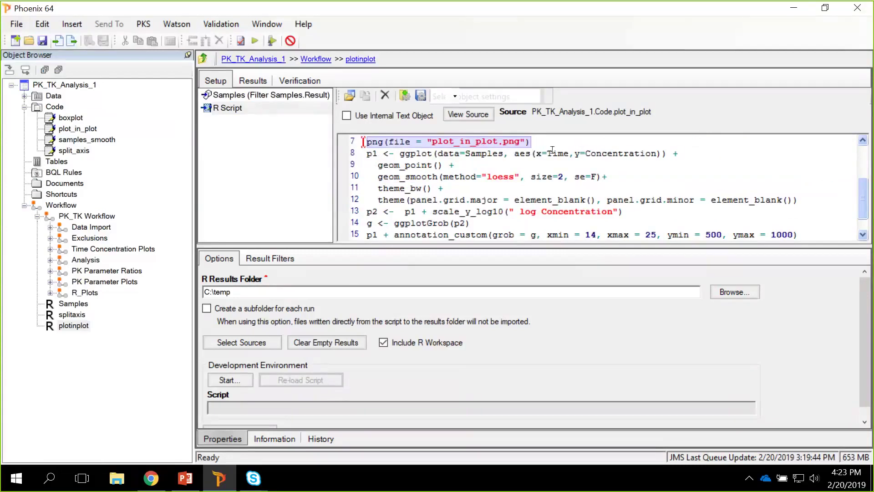
left_click_drag(378, 165, 439, 165)
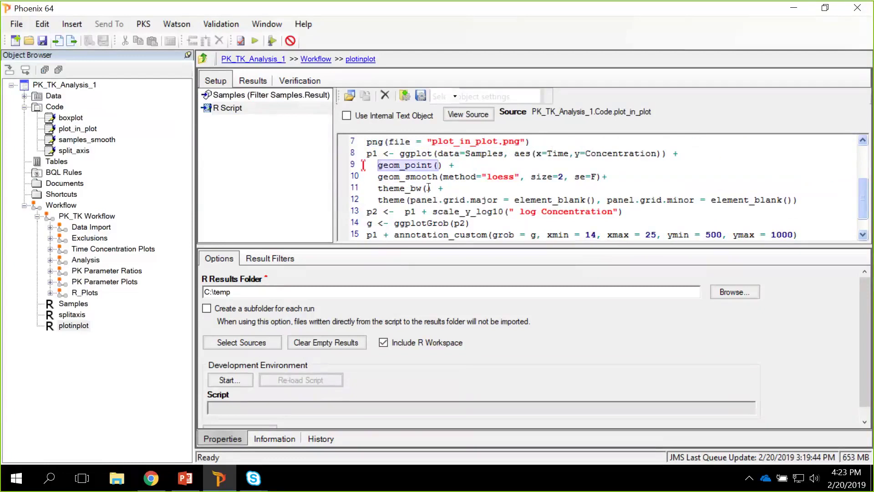
left_click_drag(378, 176, 442, 177)
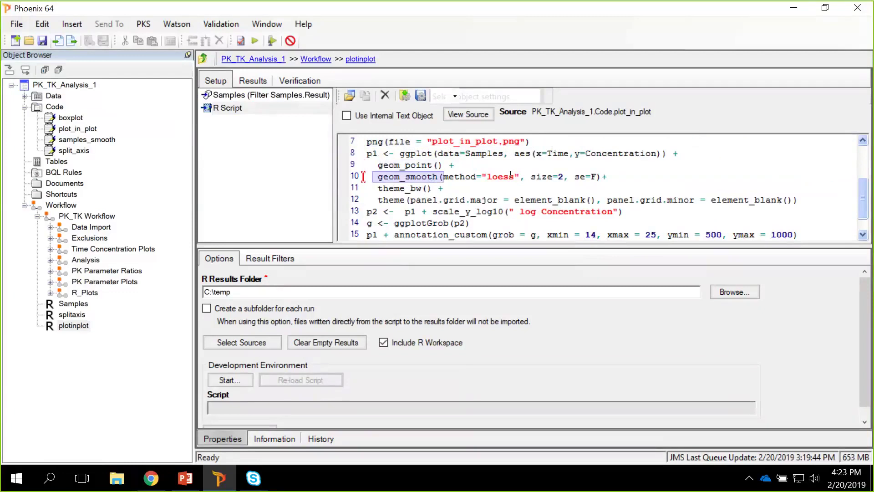
left_click_drag(378, 188, 444, 188)
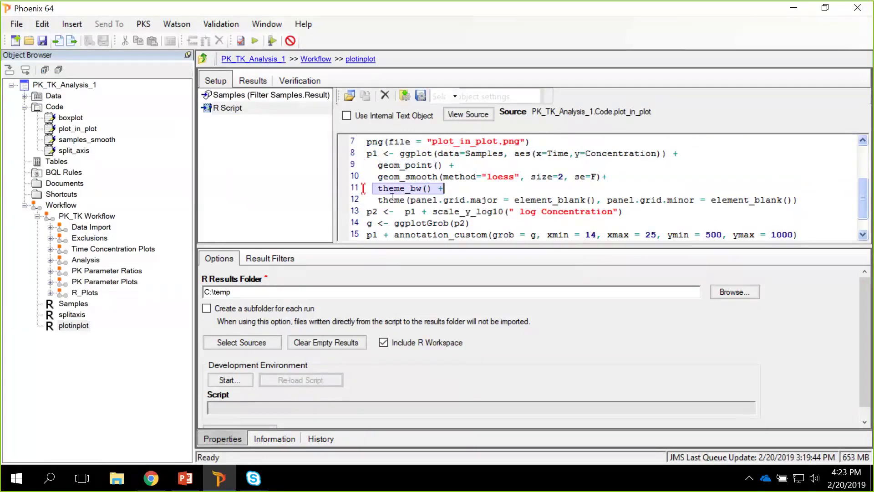
left_click_drag(374, 201, 570, 199)
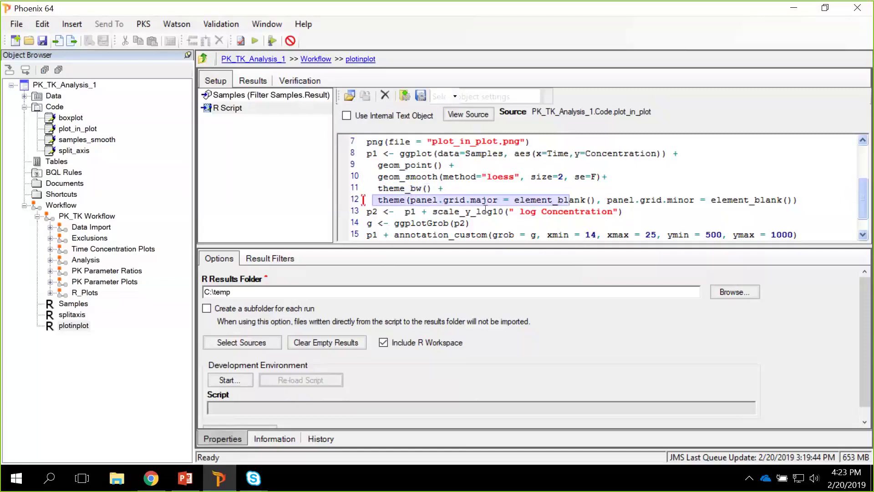
left_click(460, 201)
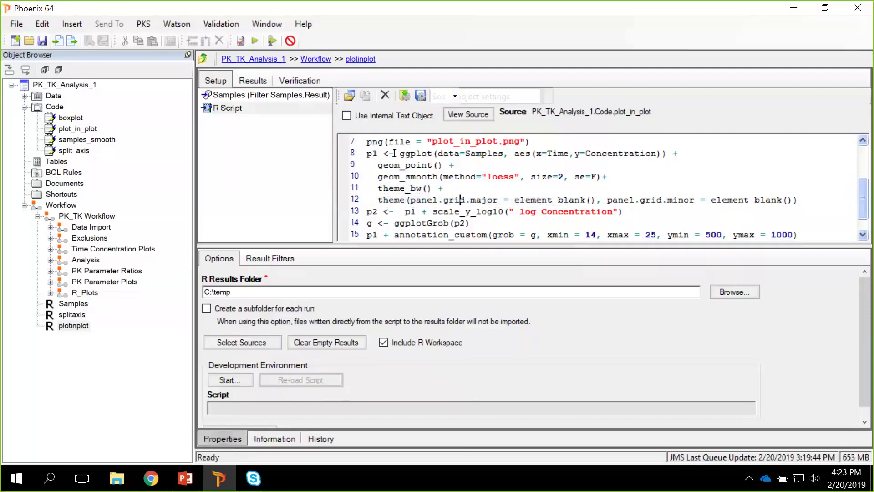
Step: Examine how the script builds the inset plot with the p2 log scale, ggplotGrob and the annotation_custom position limits
left_click(365, 214)
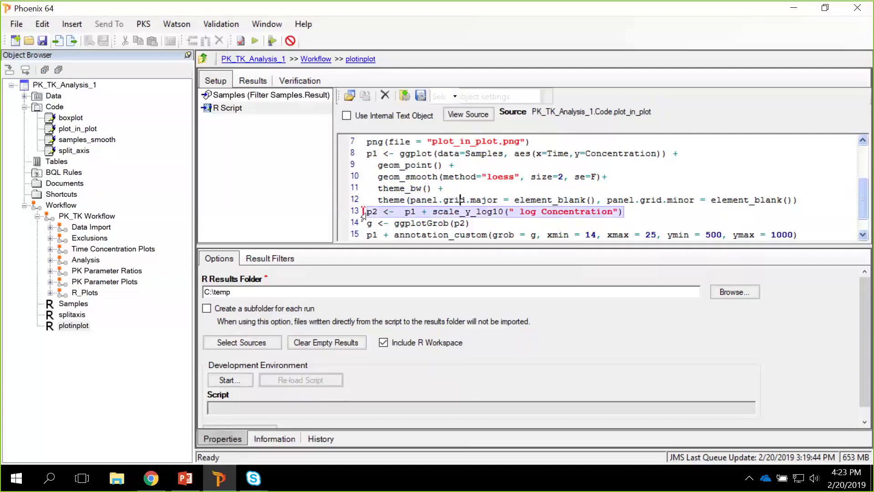
left_click(410, 211)
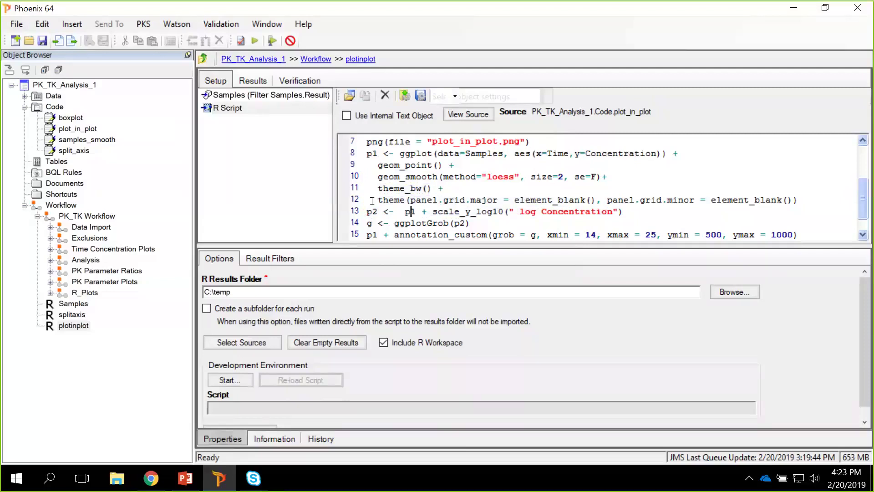
scroll(398, 202, "down", 1)
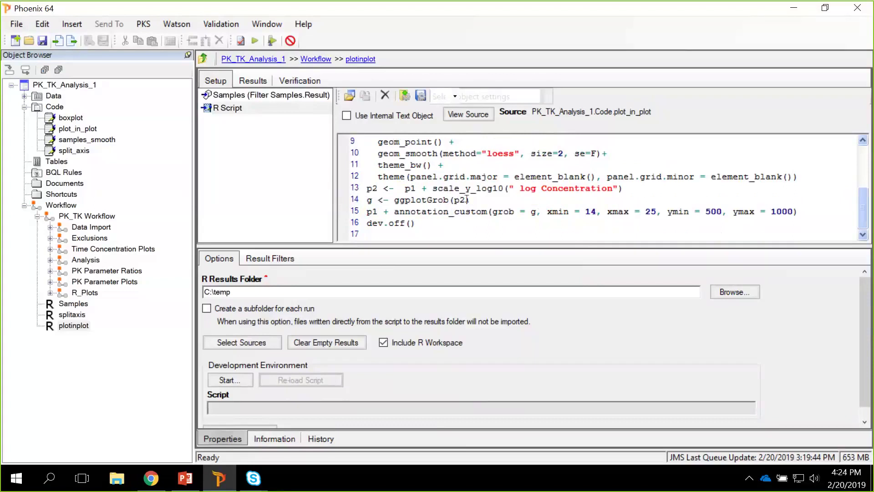
left_click(461, 200)
left_click(400, 210)
left_click_drag(542, 211, 789, 210)
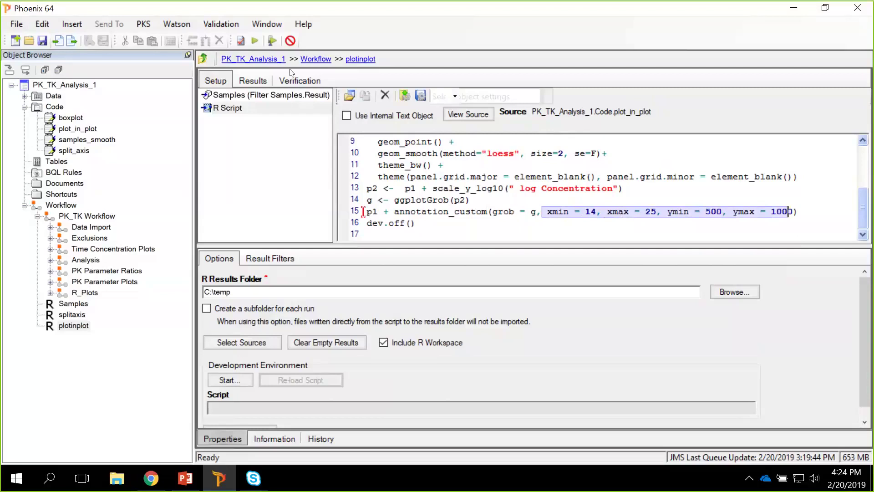
Step: Run the plotinplot object and display its plot_in_plot image enlarged in the results
left_click(255, 42)
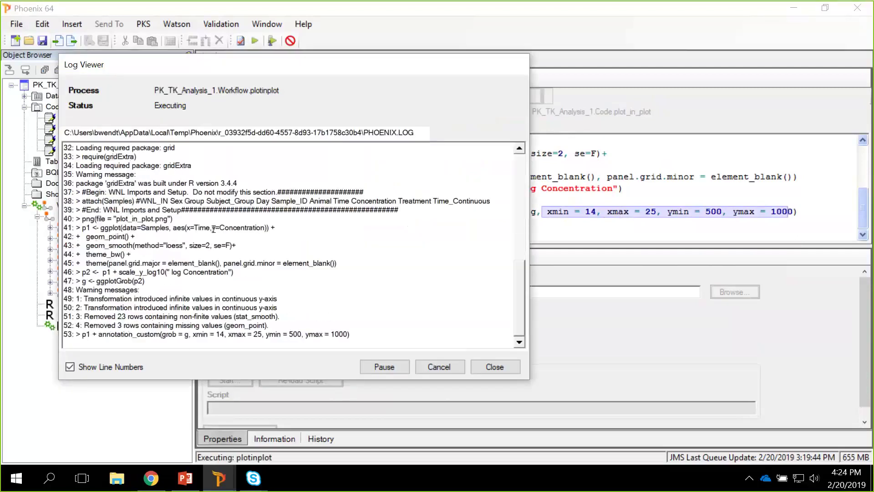
left_click(241, 144)
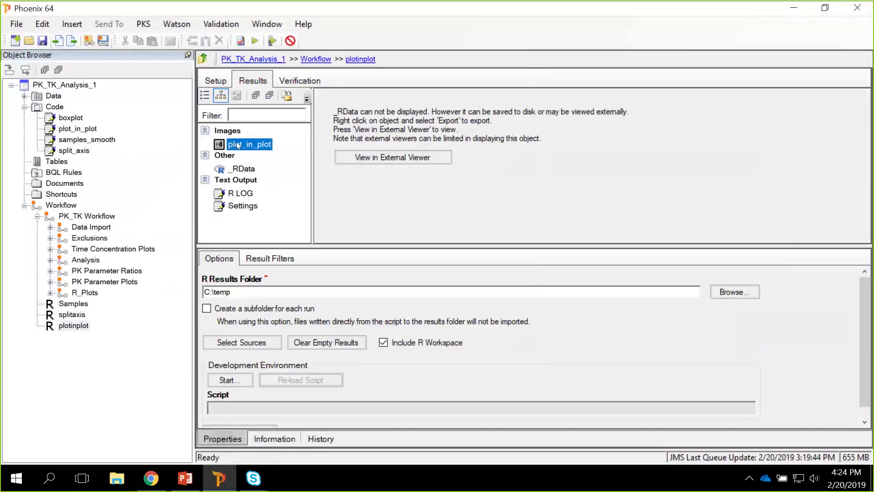
left_click(625, 246)
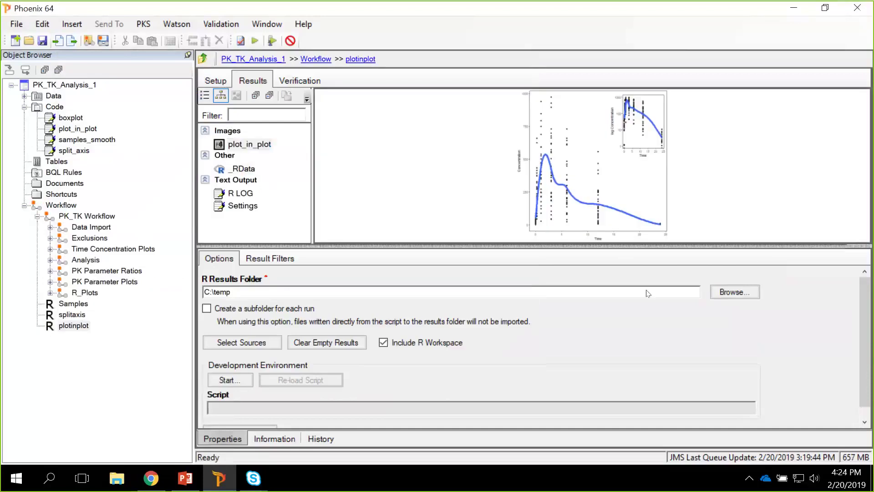
left_click_drag(648, 293, 648, 293)
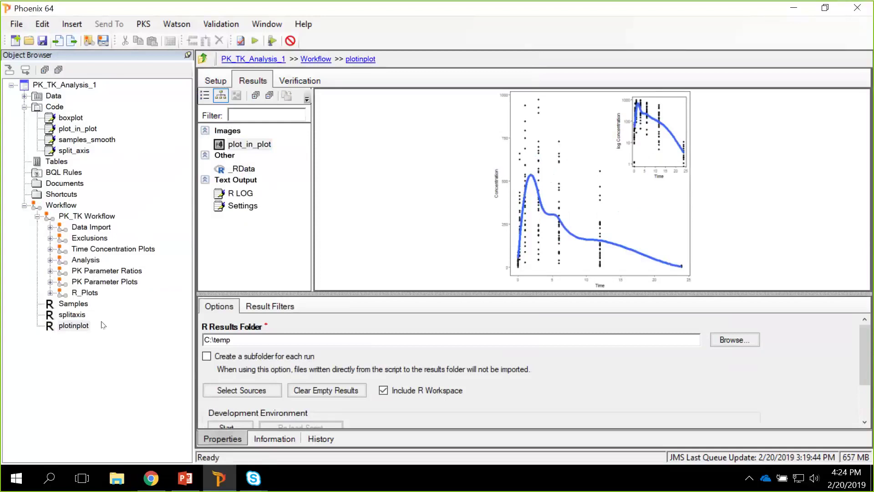
Step: Send the boxplot script to a new R Script object directly under the main Workflow
left_click(66, 118)
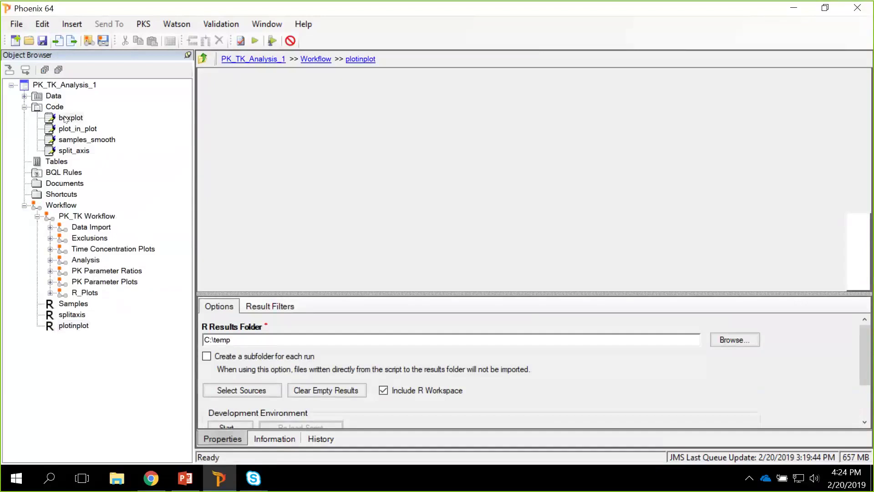
right_click(66, 118)
mouse_move(97, 123)
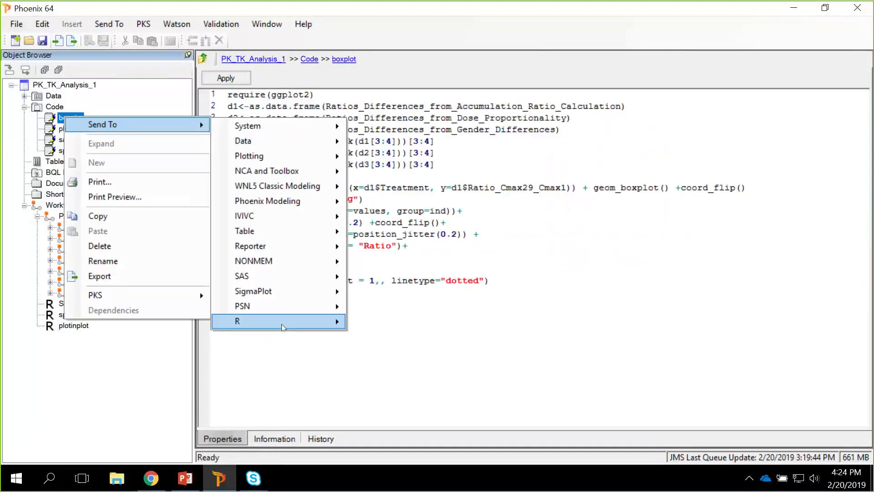
mouse_move(282, 321)
left_click(387, 323)
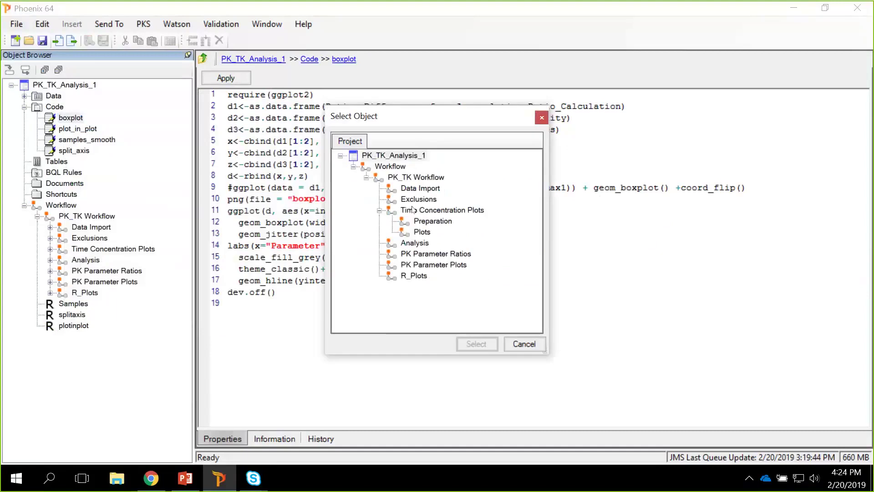
left_click(392, 167)
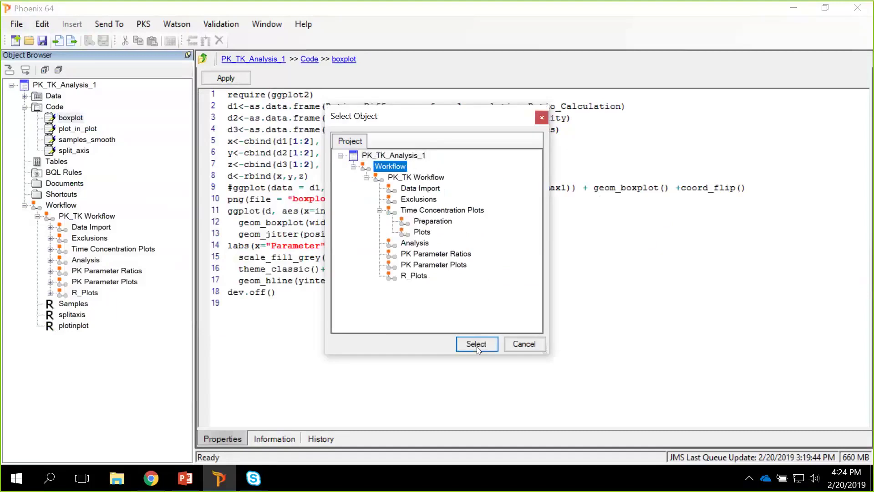
left_click(477, 344)
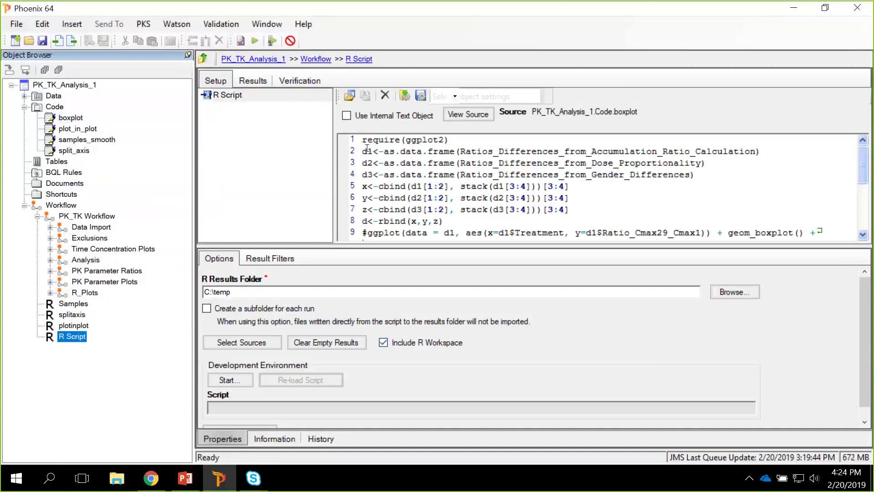
Step: Add the Accumulation Ratio Calculation, Dose Proportionality and Gender Differences ratio worksheets from PK Ratios as sources of the new R Script object
left_click(239, 342)
left_click(143, 154)
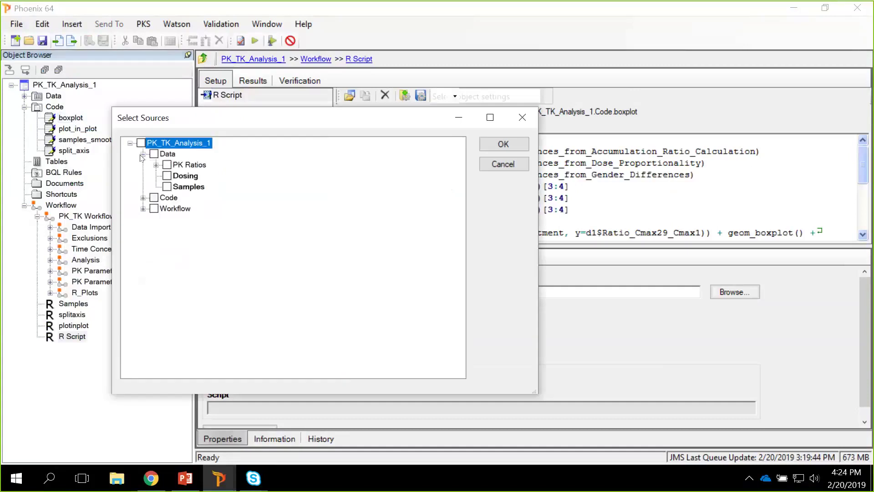
left_click(156, 165)
left_click(180, 175)
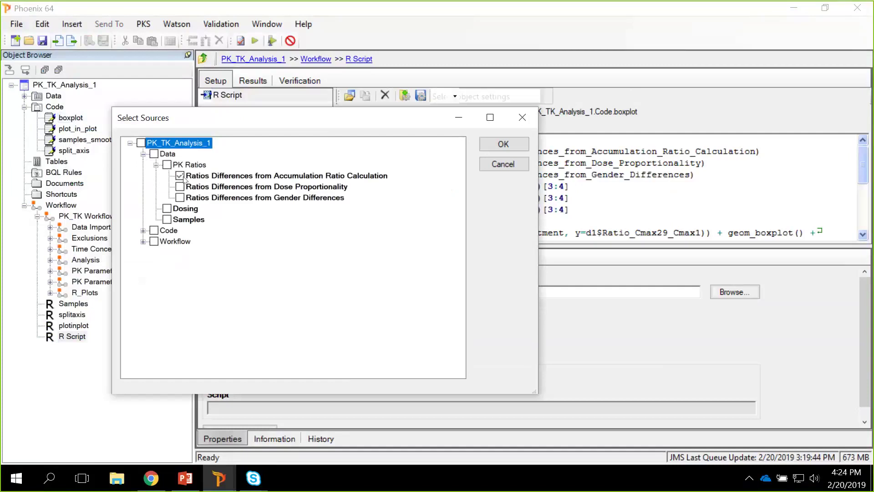
left_click(179, 187)
left_click(180, 197)
left_click(501, 146)
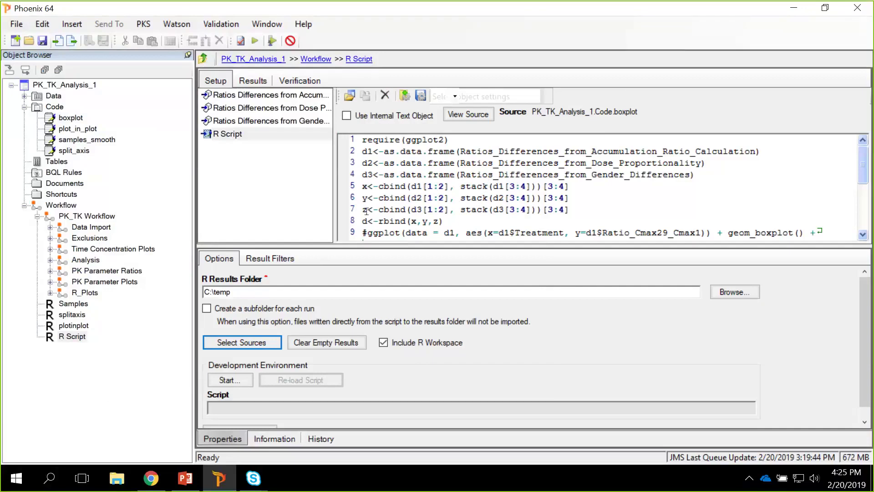
Step: Review the boxplot script from the rbind line through the png, geom_boxplot, geom_jitter and geom_hline lines
left_click_drag(373, 221, 428, 221)
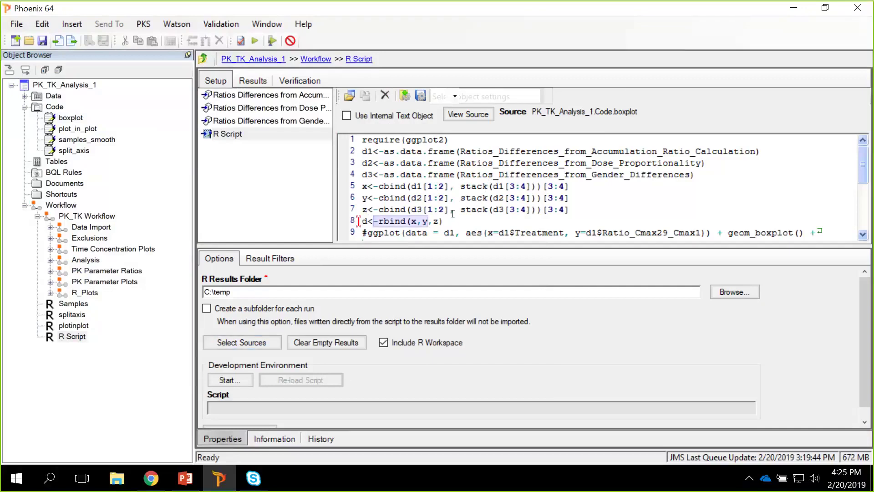
scroll(452, 214, "down", 2)
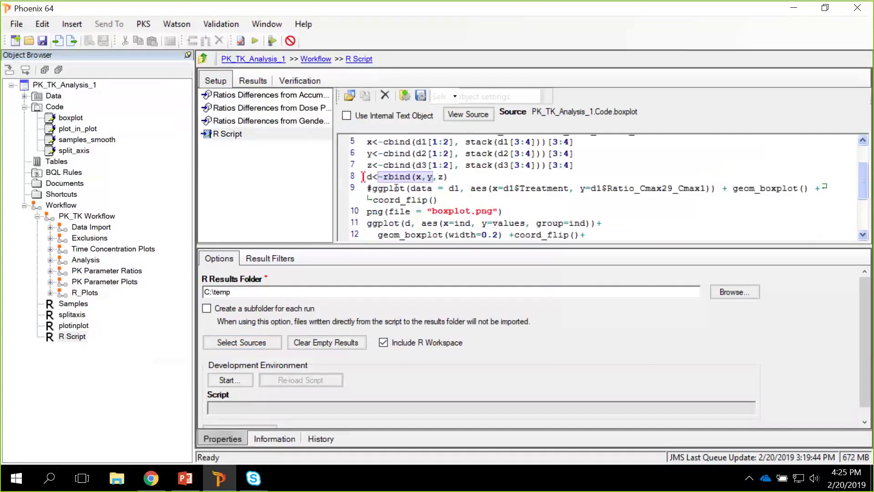
left_click_drag(367, 210, 422, 211)
scroll(386, 182, "down", 1)
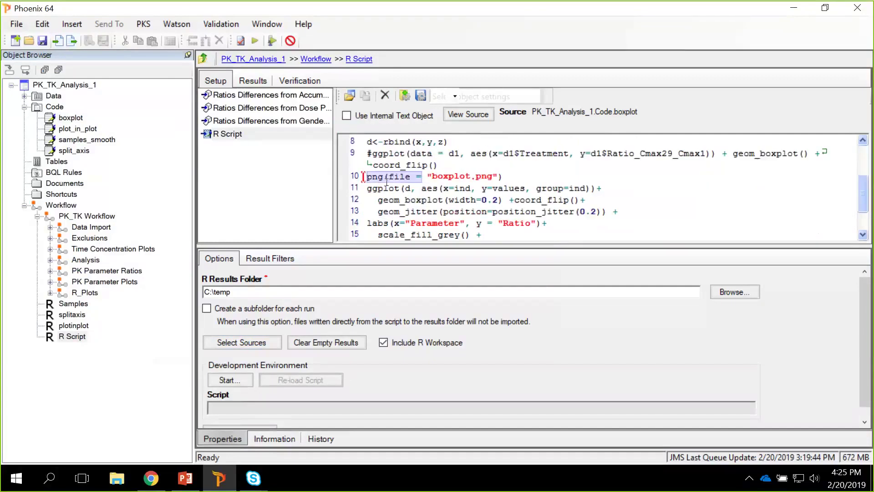
left_click_drag(367, 187, 442, 199)
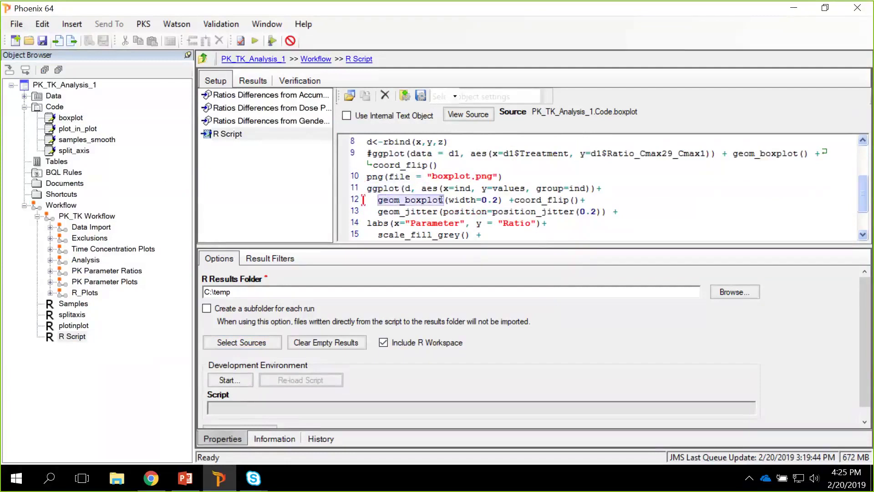
left_click_drag(377, 211, 445, 211)
scroll(493, 203, "down", 1)
scroll(493, 203, "down", 1)
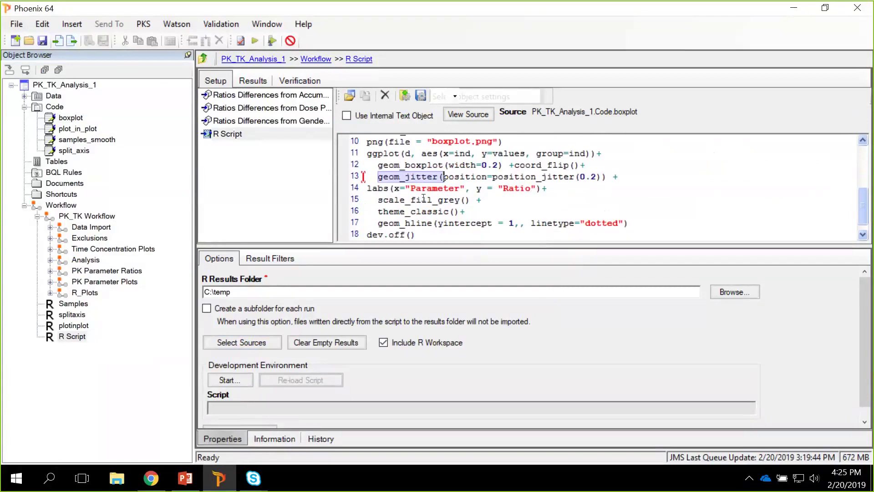
left_click_drag(377, 223, 454, 223)
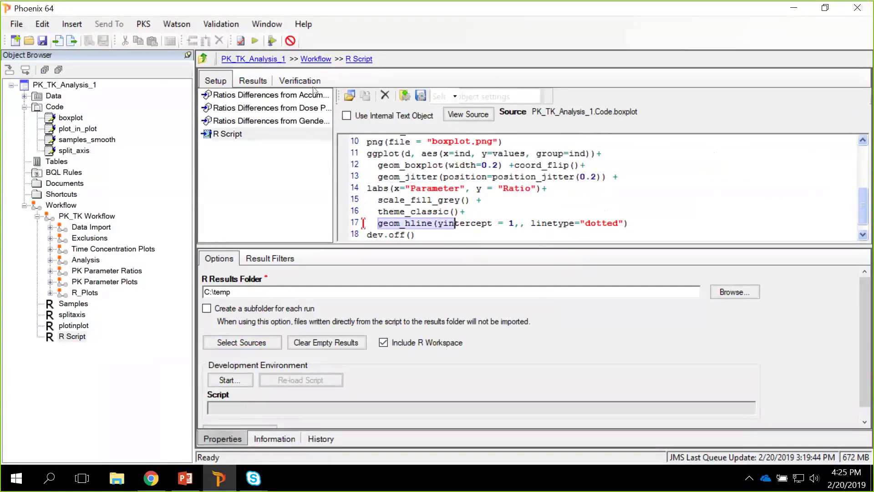
Step: Run the new R Script object to generate the boxplot of the PK ratios
left_click(255, 41)
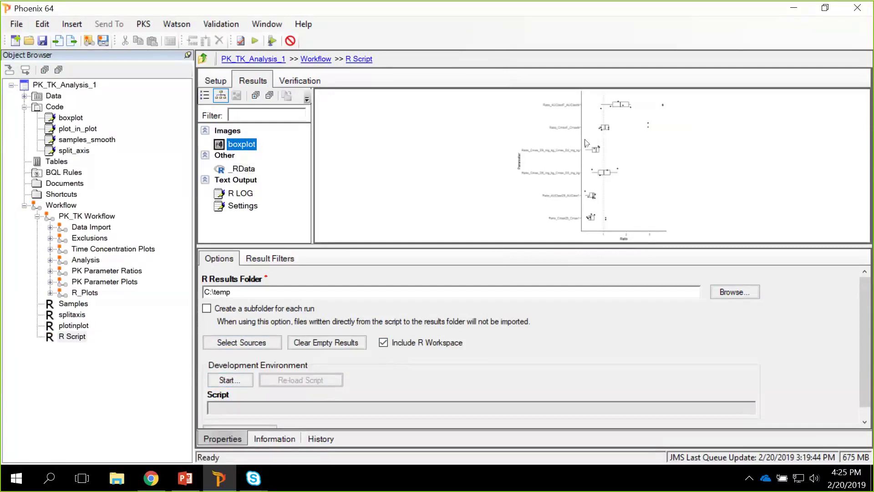
Step: Start the development environment in RStudio, open PHOENIX.R from the working folder and run the whole script
left_click(240, 381)
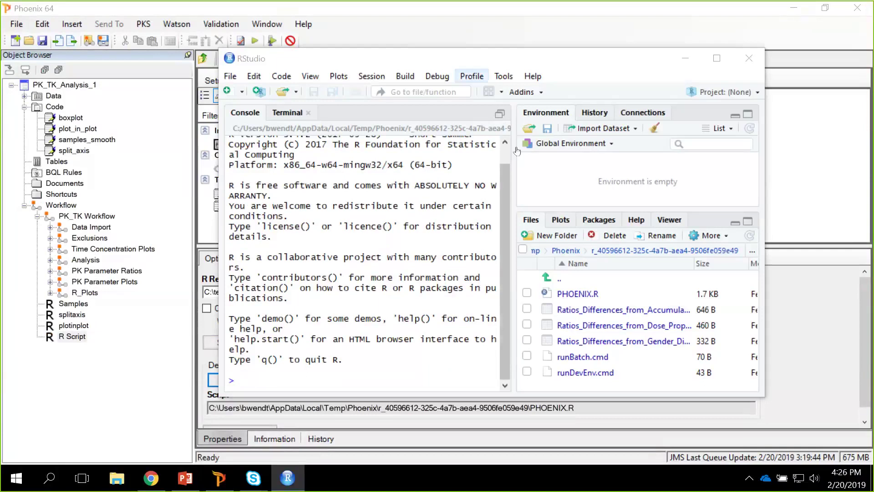
left_click(583, 295)
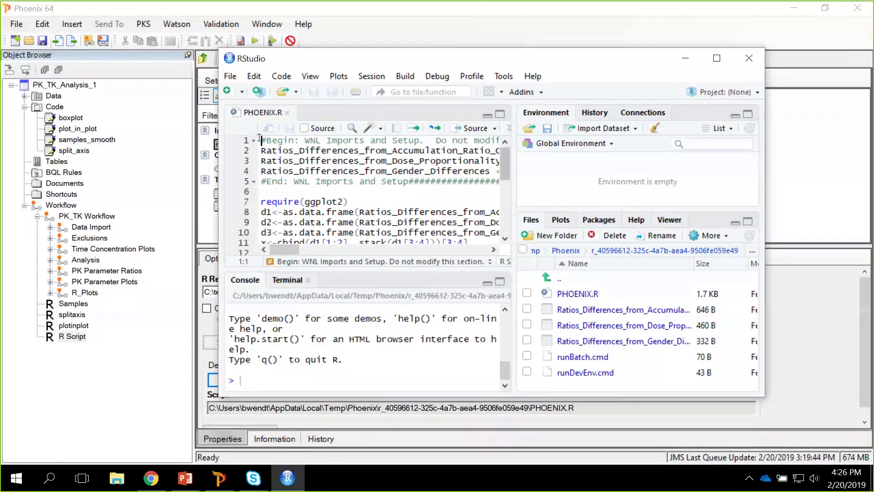
key("ctrl+a")
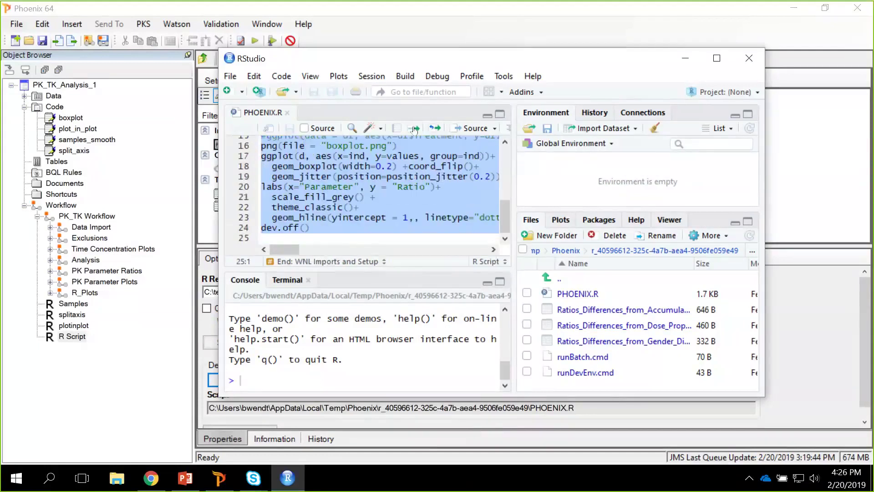
left_click(415, 129)
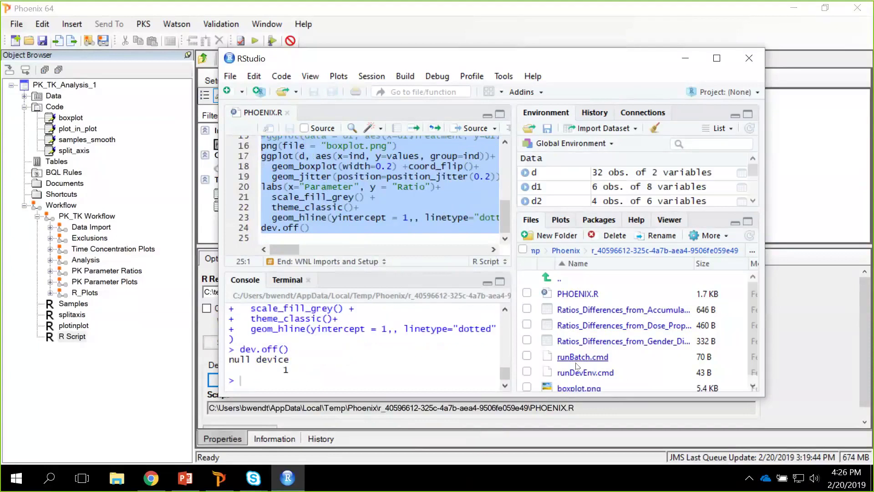
Step: View the generated boxplot.png from the RStudio working folder and close the image viewer
scroll(585, 390, "down", 1)
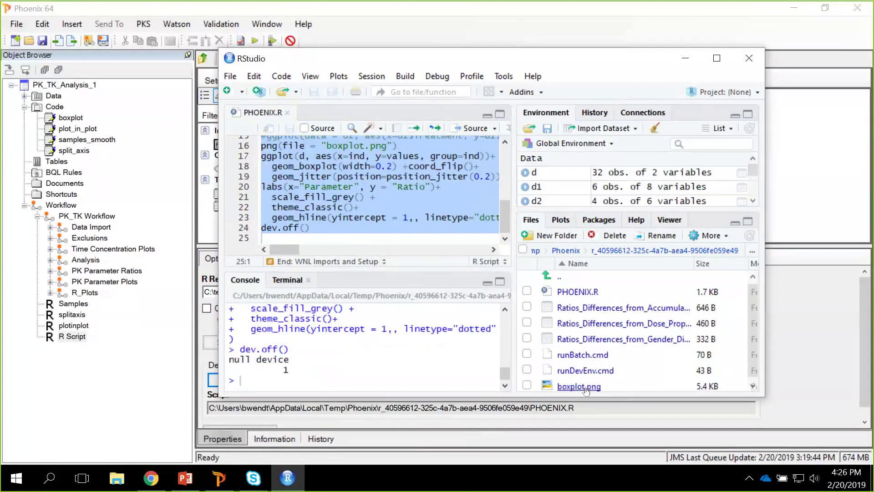
left_click(585, 388)
left_click(643, 11)
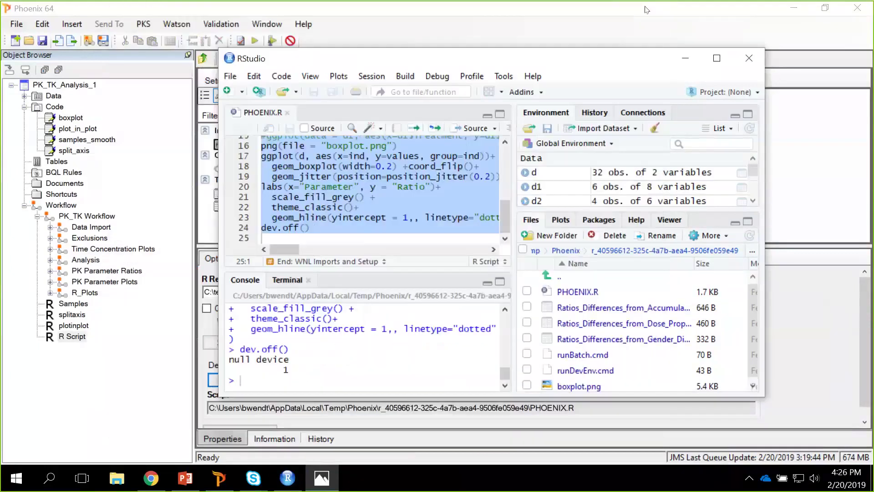
Step: Quit RStudio with the workspace image saved, and re-load the script into the R Script object in Phoenix
left_click(755, 59)
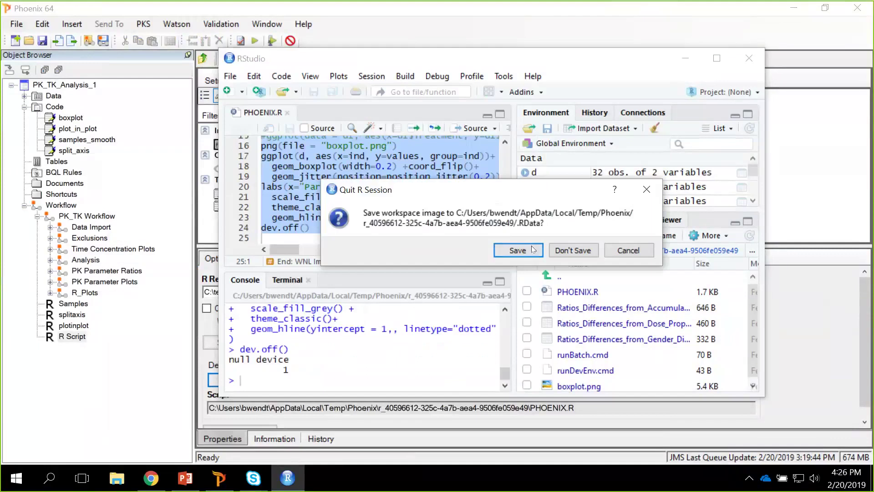
left_click(532, 249)
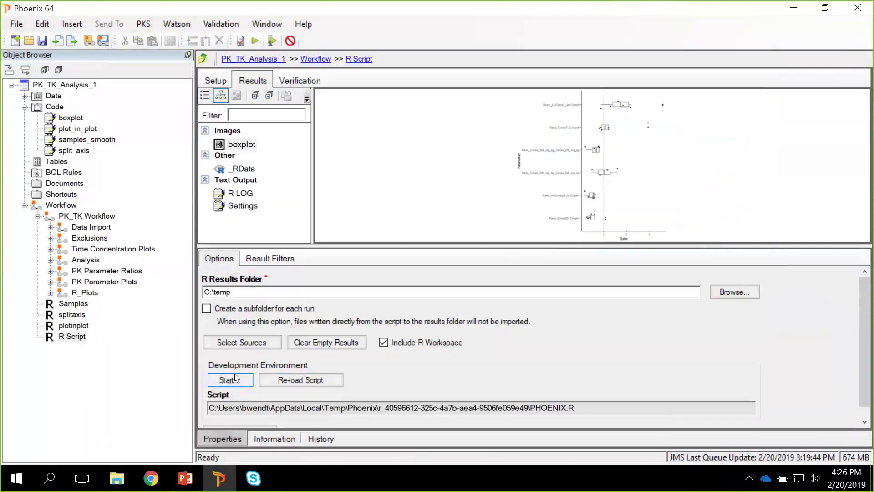
left_click(329, 381)
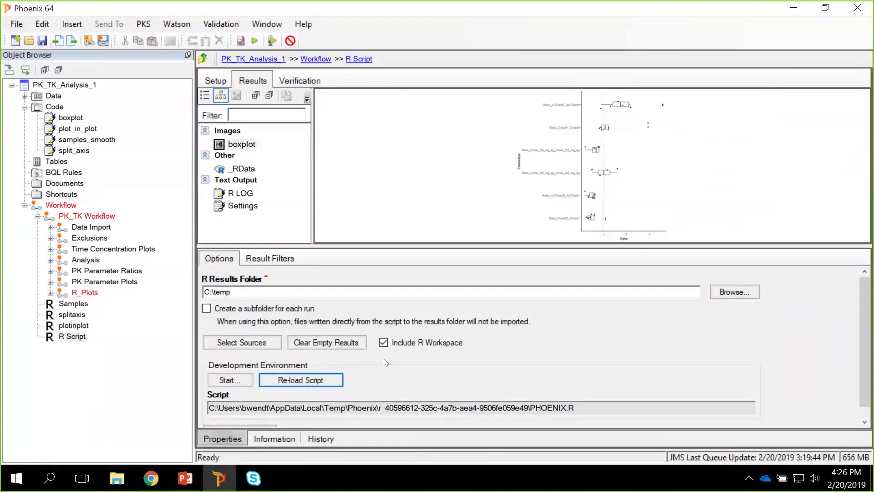
left_click(164, 374)
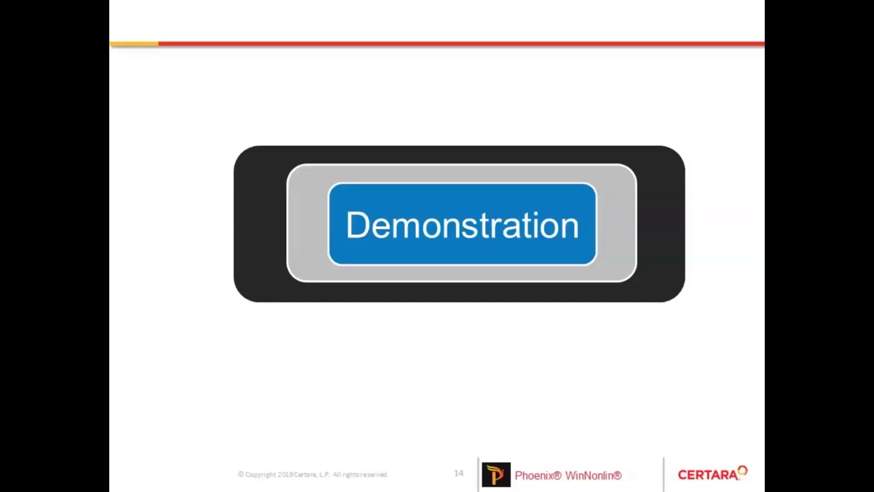
key("Right")
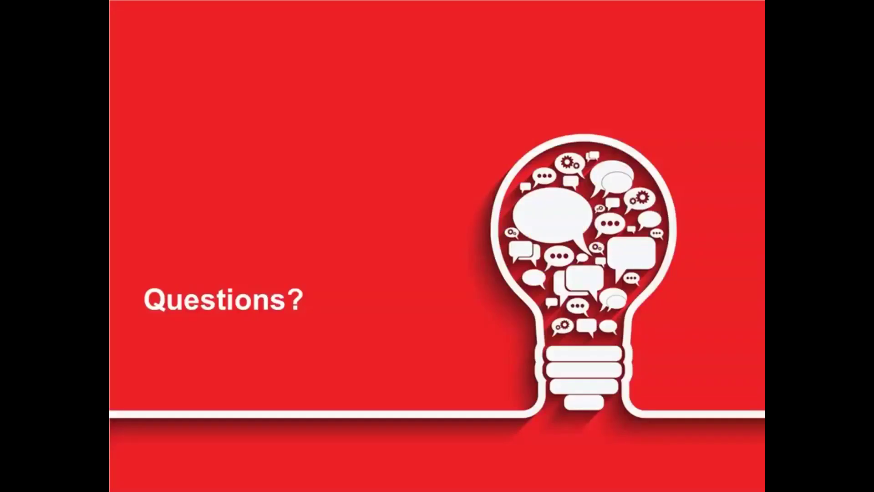